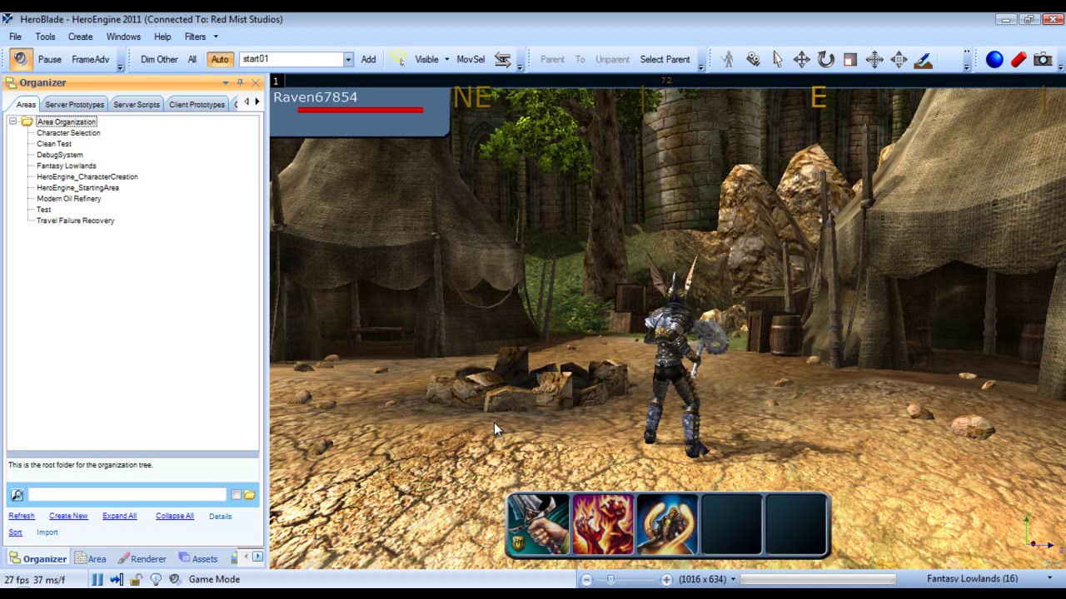
# Try twice to create a new area named TutorialArea, then refresh the area list.
pyautogui.rightClick(67, 350)
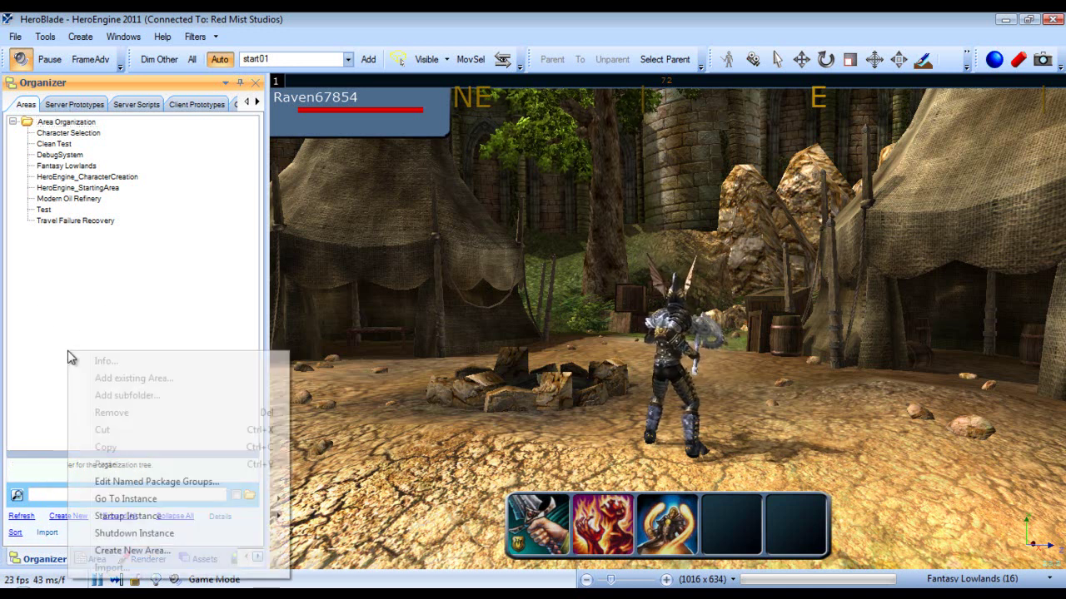
pyautogui.click(176, 550)
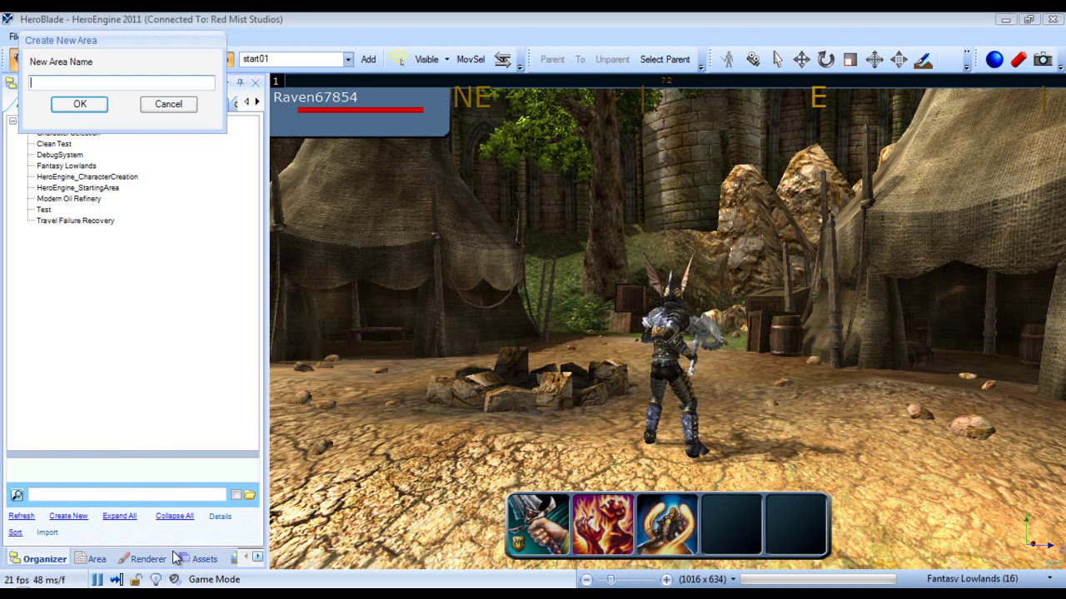
pyautogui.write('TutorialArea')
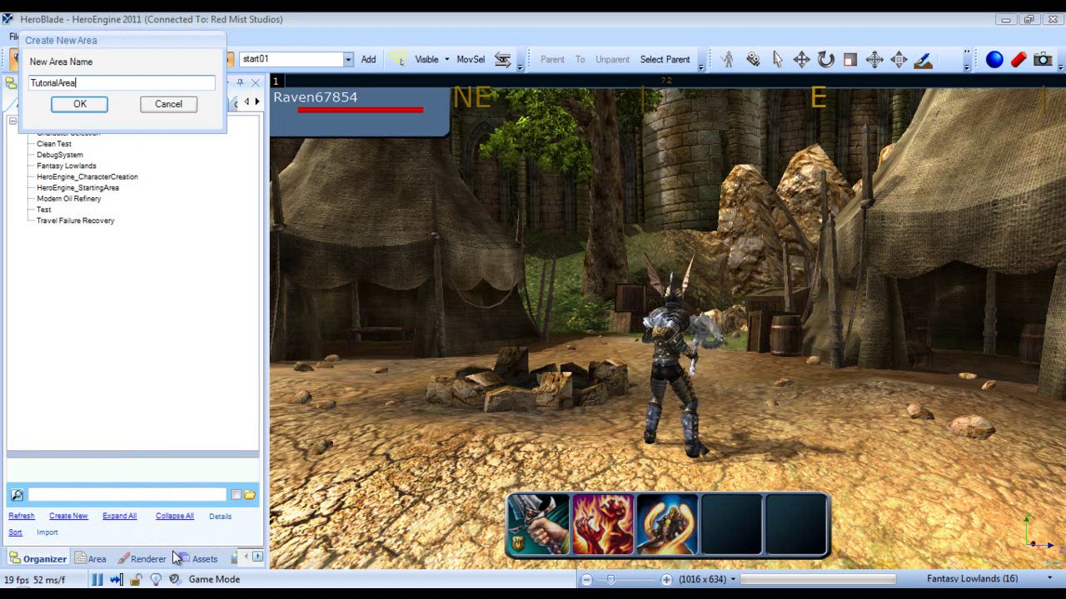
pyautogui.press('Return')
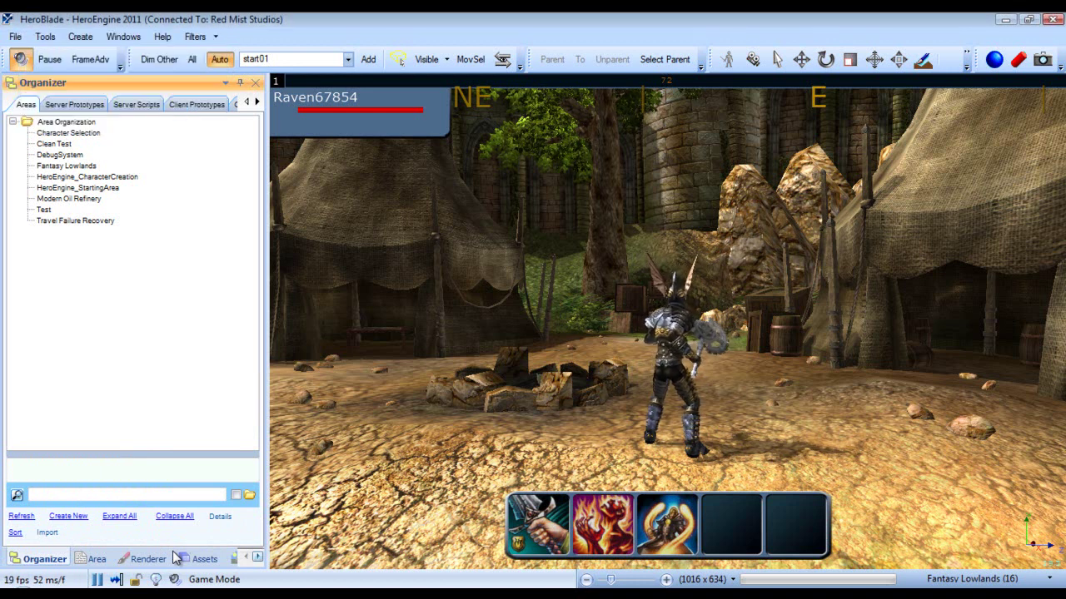
pyautogui.click(72, 517)
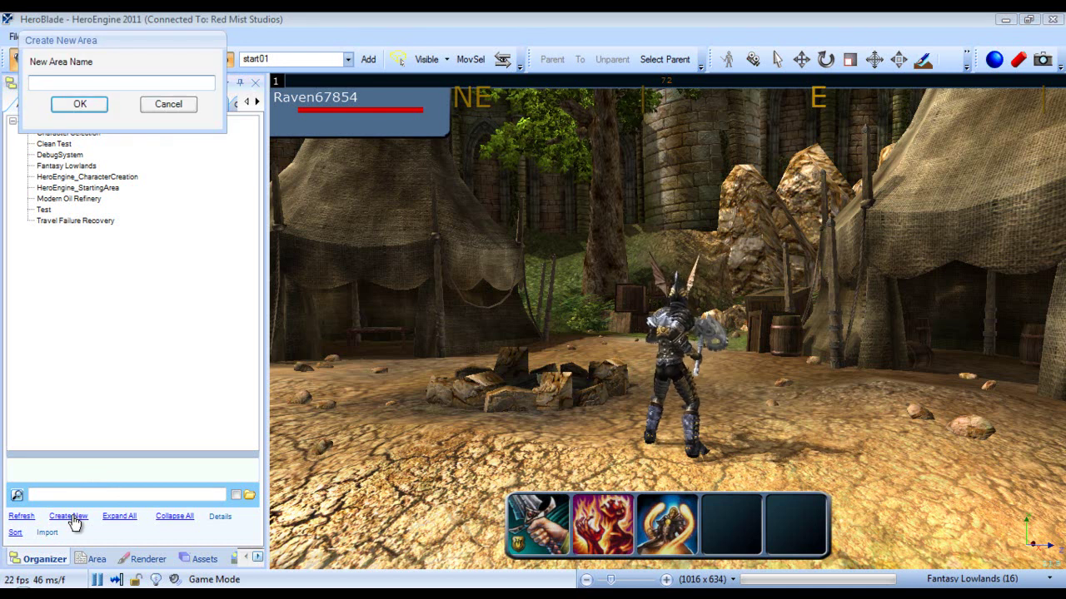
pyautogui.write('TutorialArea')
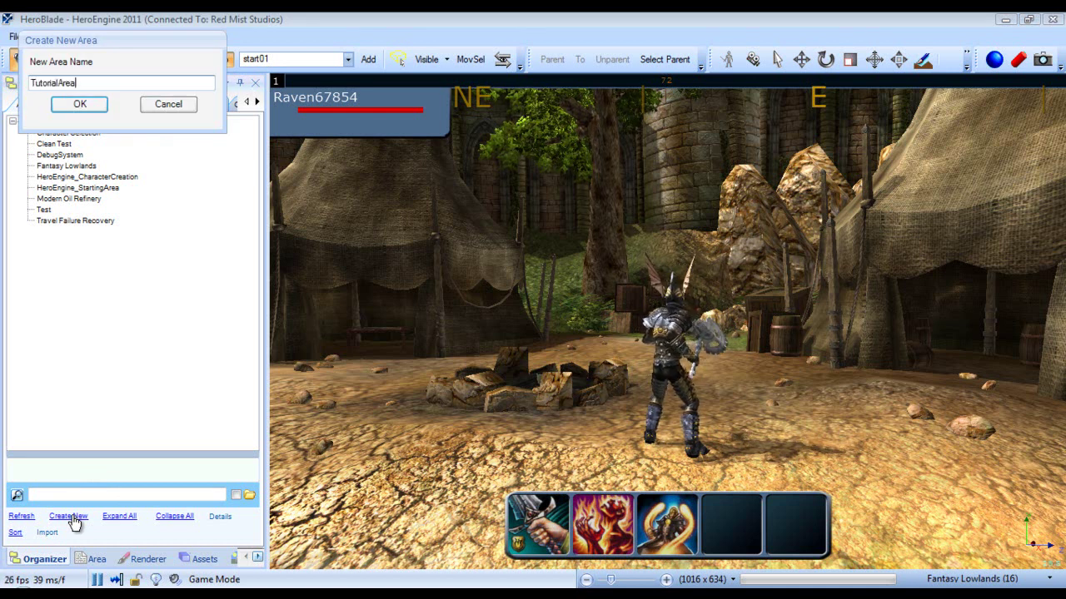
pyautogui.press('Return')
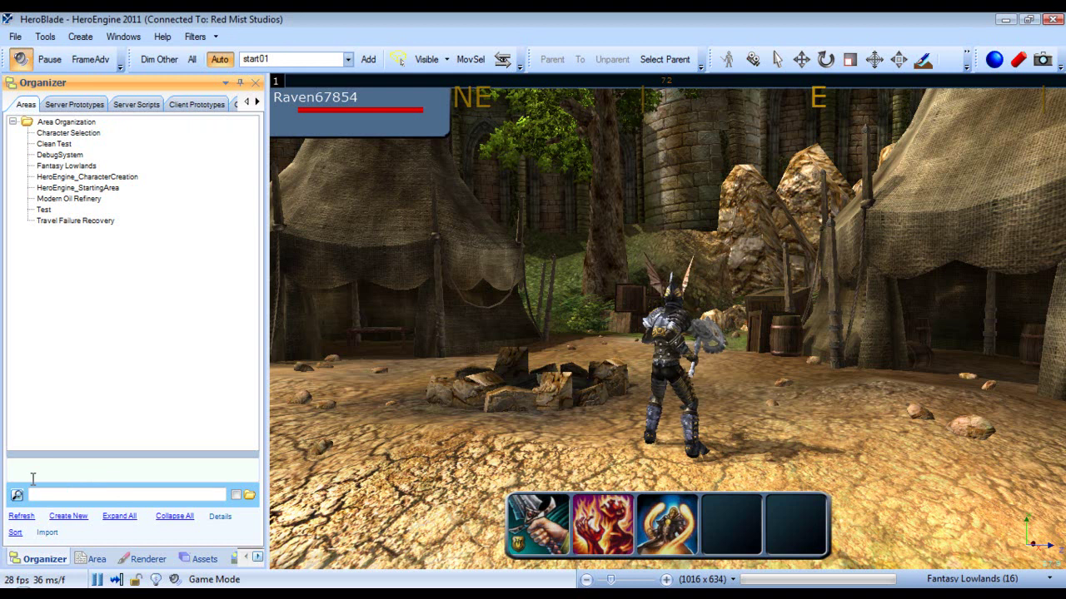
pyautogui.click(17, 516)
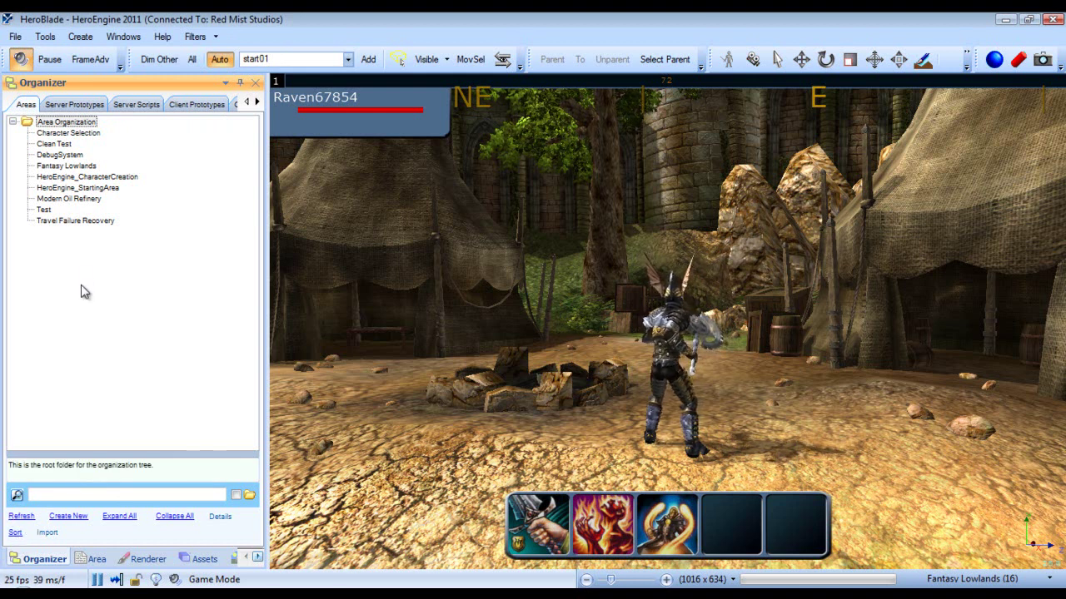
# Create an area named TutorialArea under the Area Organization root.
pyautogui.rightClick(75, 123)
pyautogui.click(162, 324)
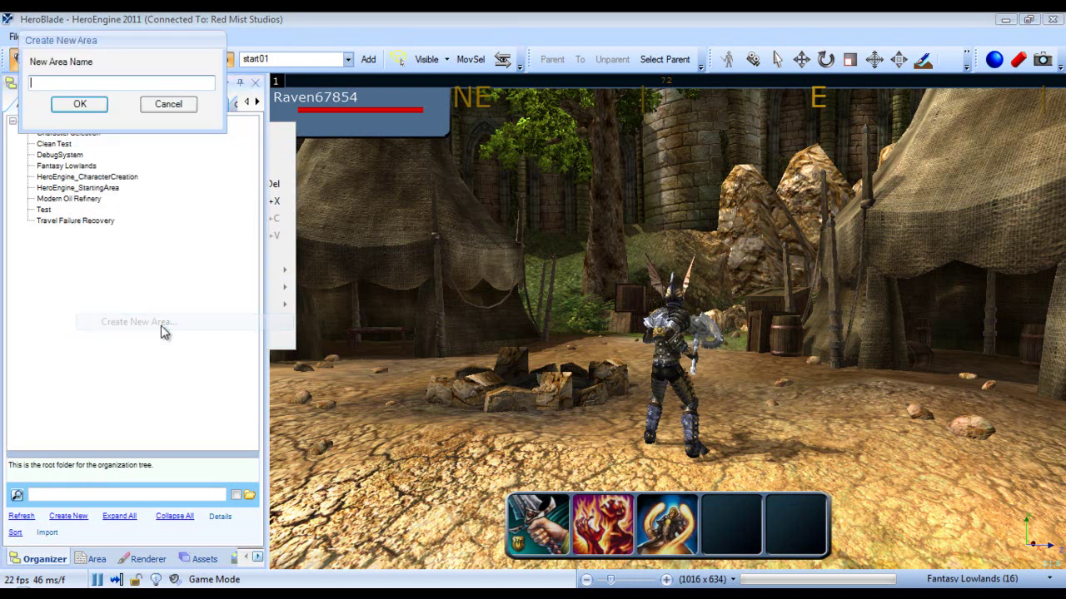
pyautogui.write('TutorialArea')
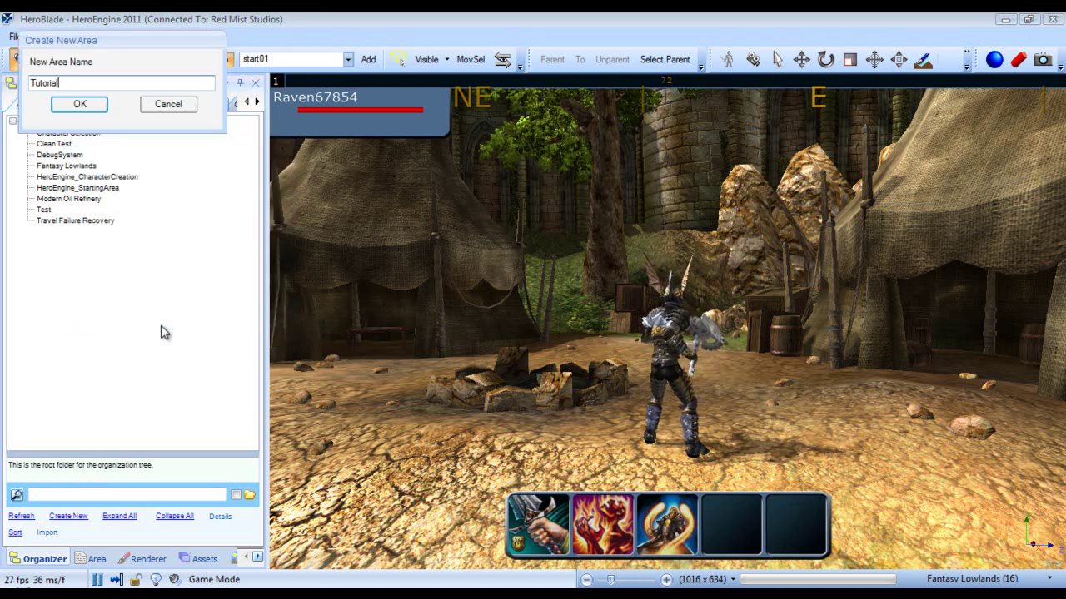
pyautogui.press('Return')
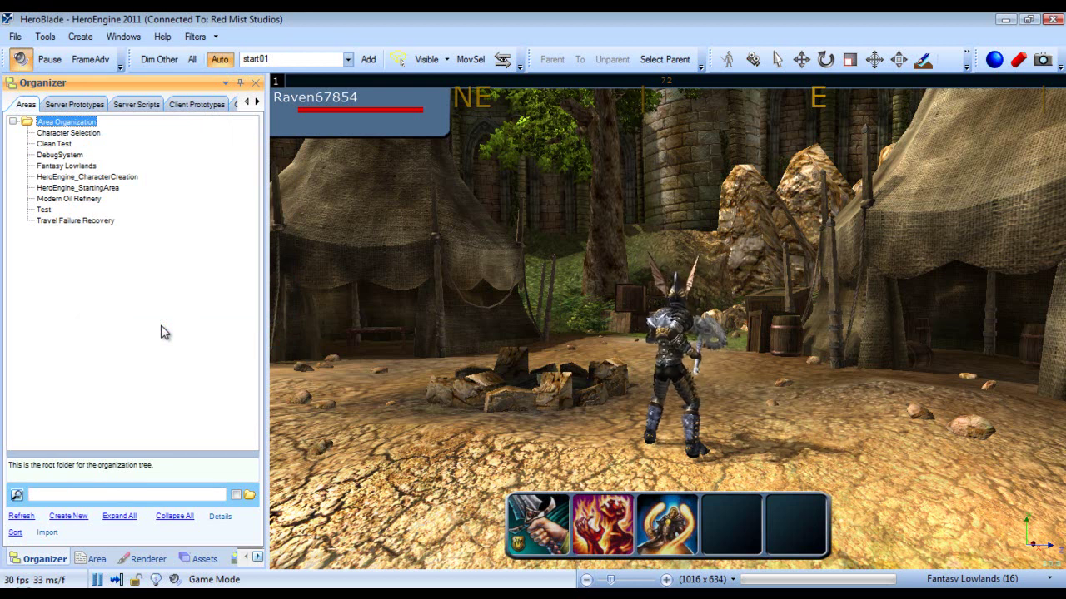
# Create a new area named TutorialTest from the area tree's context menu.
pyautogui.rightClick(122, 302)
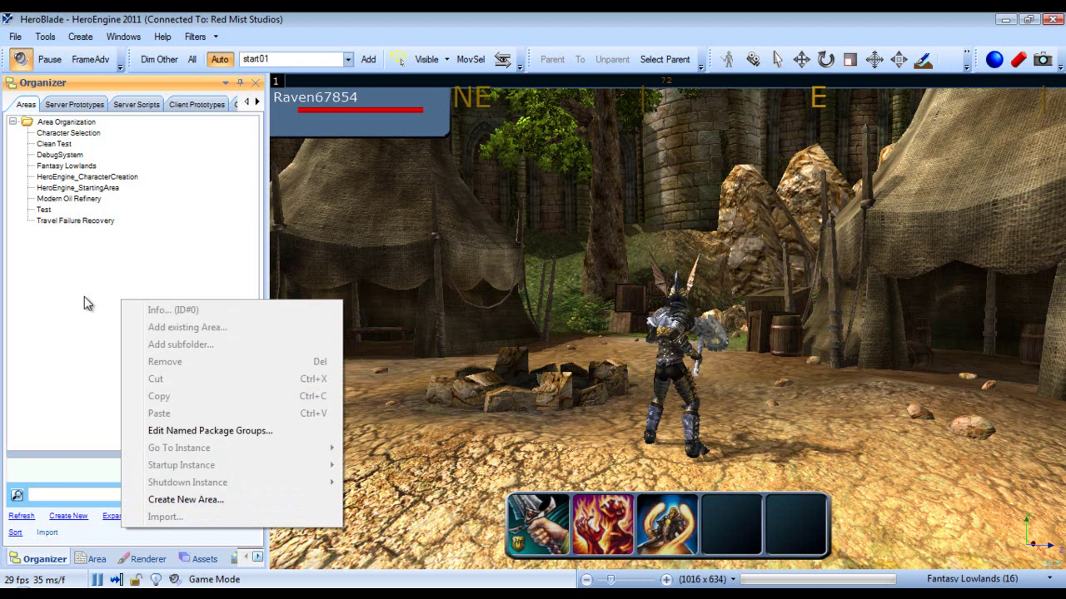
pyautogui.click(66, 279)
pyautogui.rightClick(66, 279)
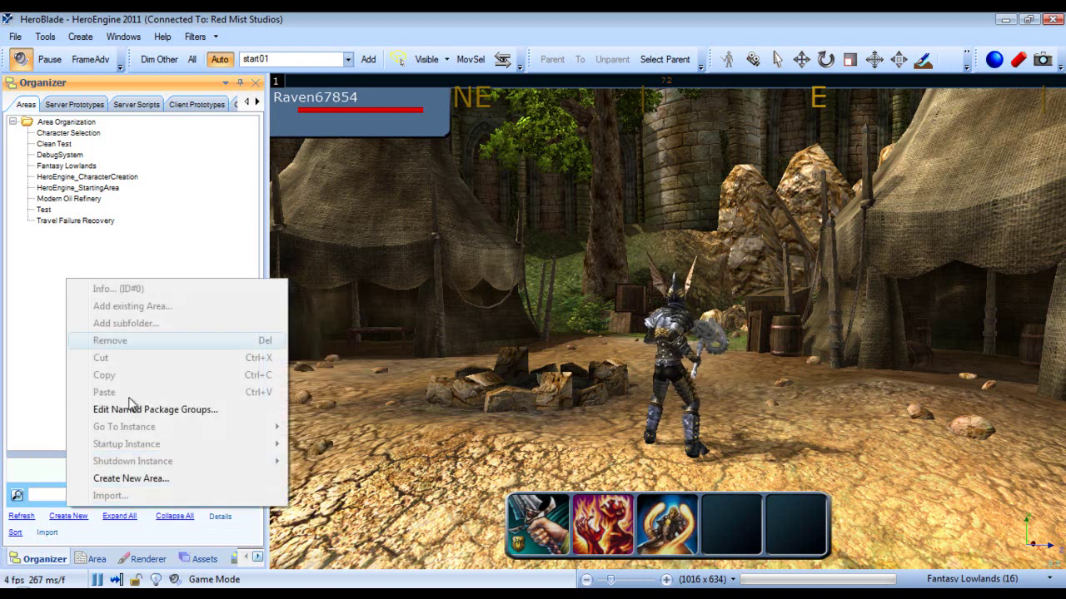
pyautogui.click(159, 478)
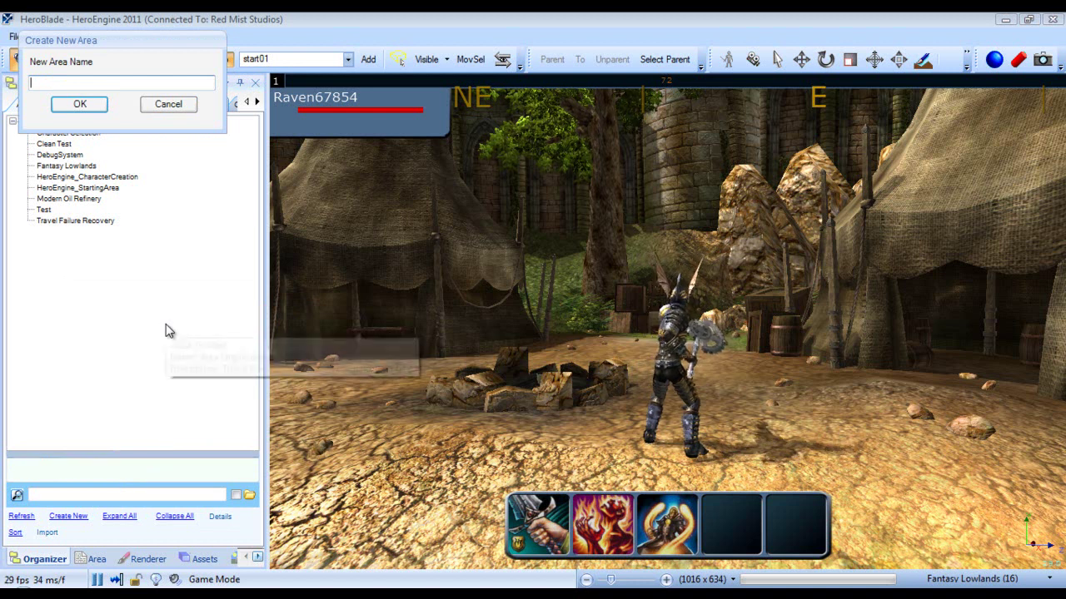
pyautogui.write('T')
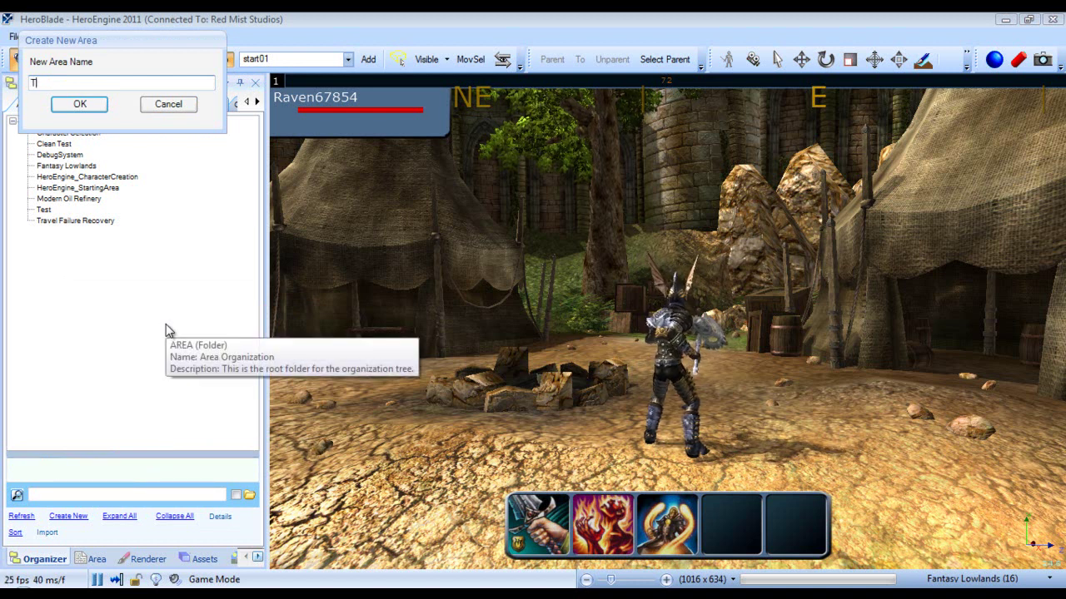
pyautogui.write('utorialTest')
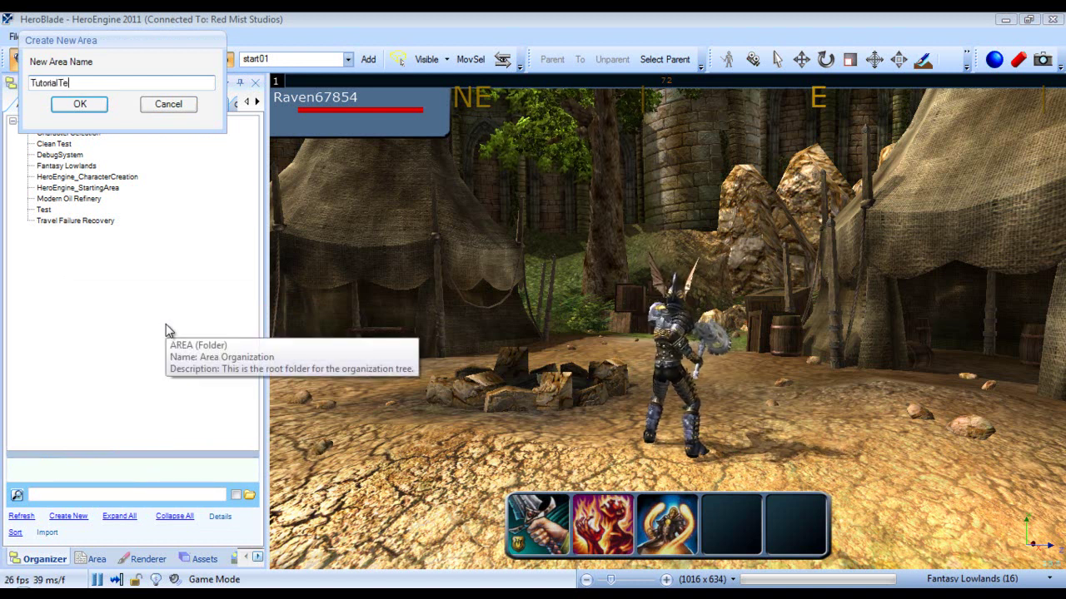
pyautogui.press('Return')
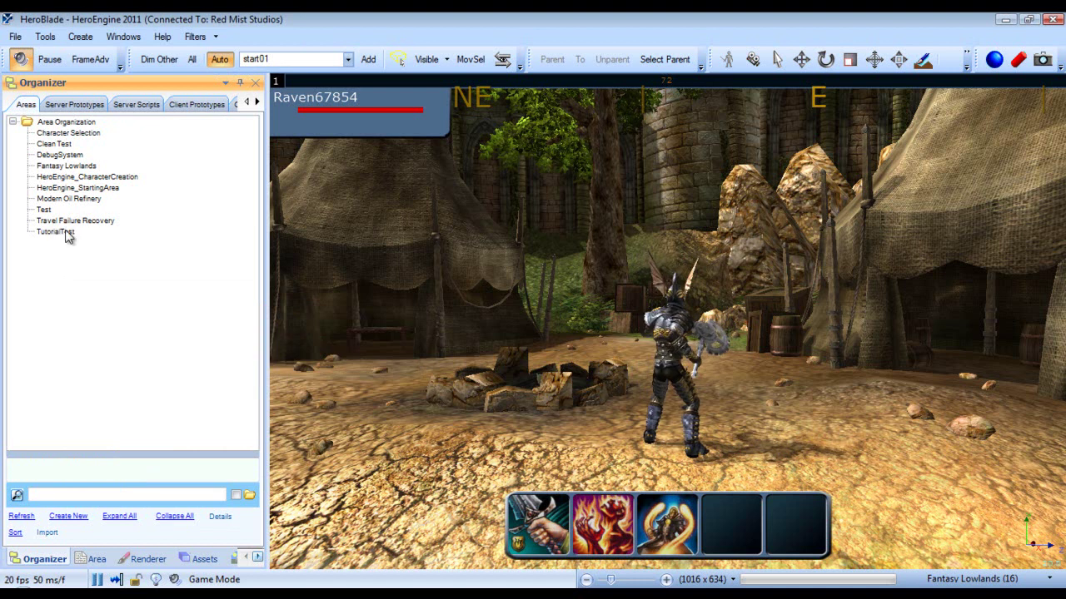
# Open TutorialTest's edit instance through Go To Instance > Edit Instance.
pyautogui.click(67, 231)
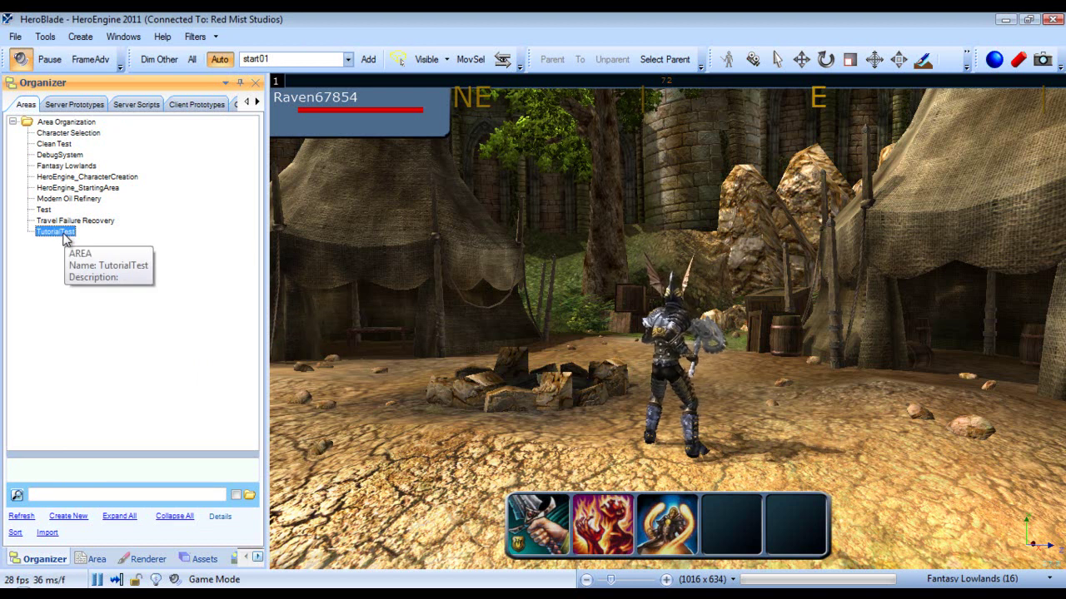
pyautogui.rightClick(67, 240)
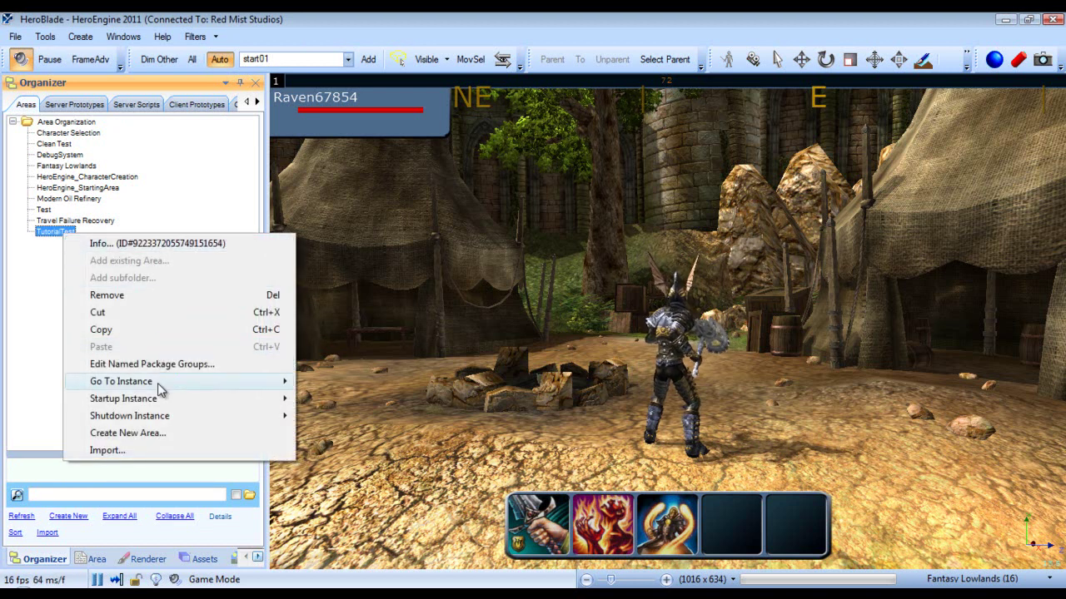
pyautogui.moveTo(155, 399)
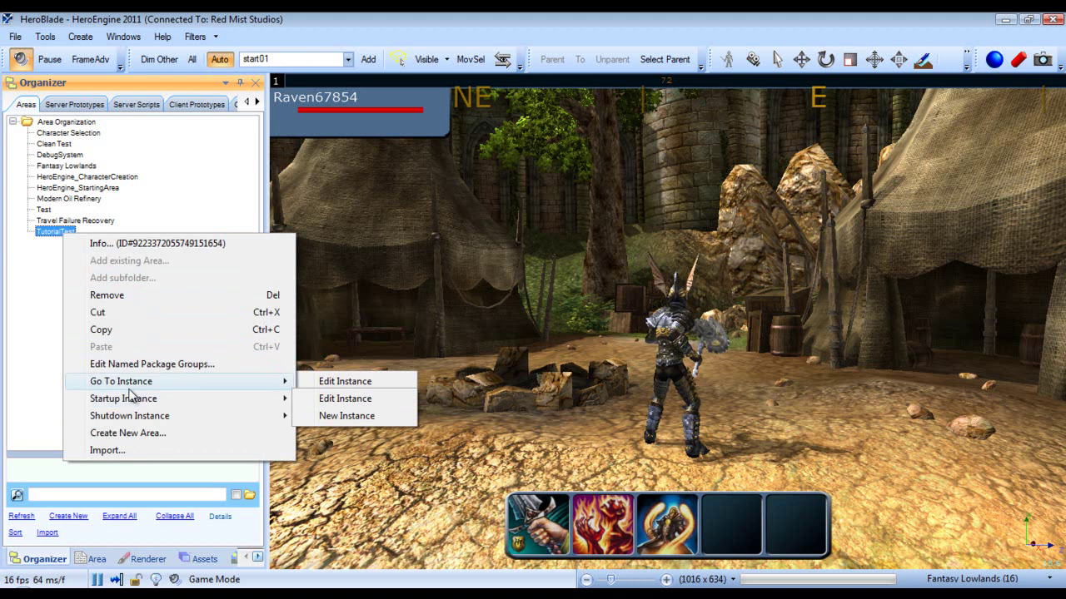
pyautogui.click(47, 250)
pyautogui.rightClick(44, 234)
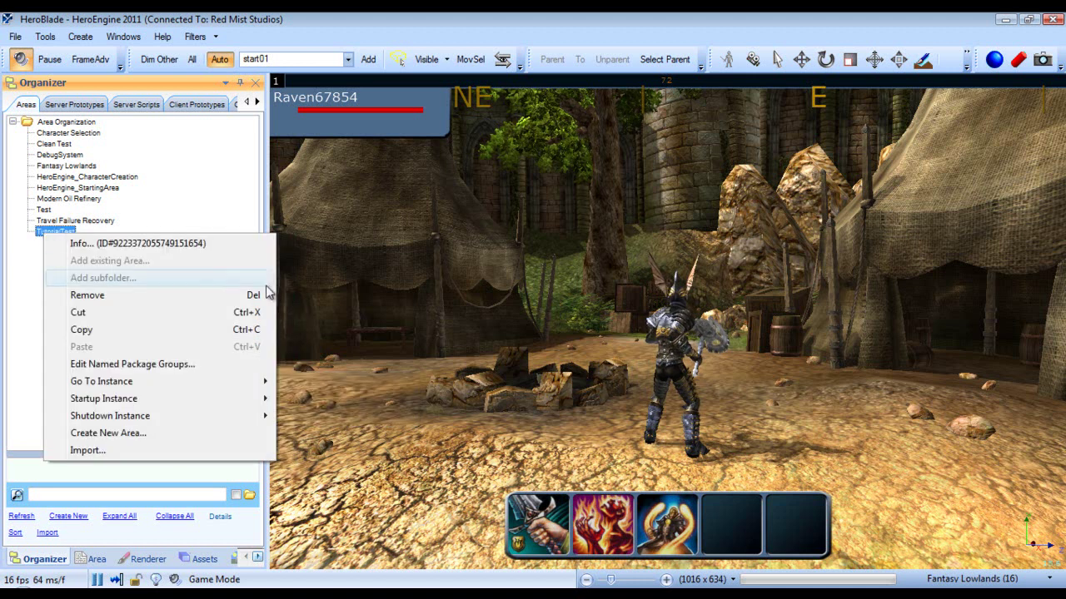
pyautogui.moveTo(168, 389)
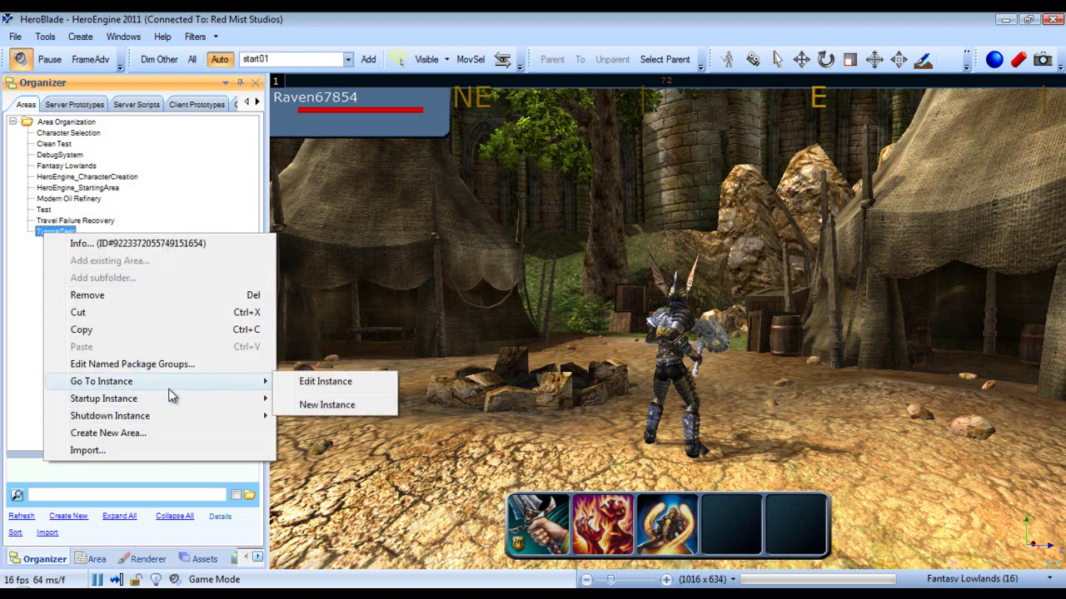
pyautogui.click(309, 383)
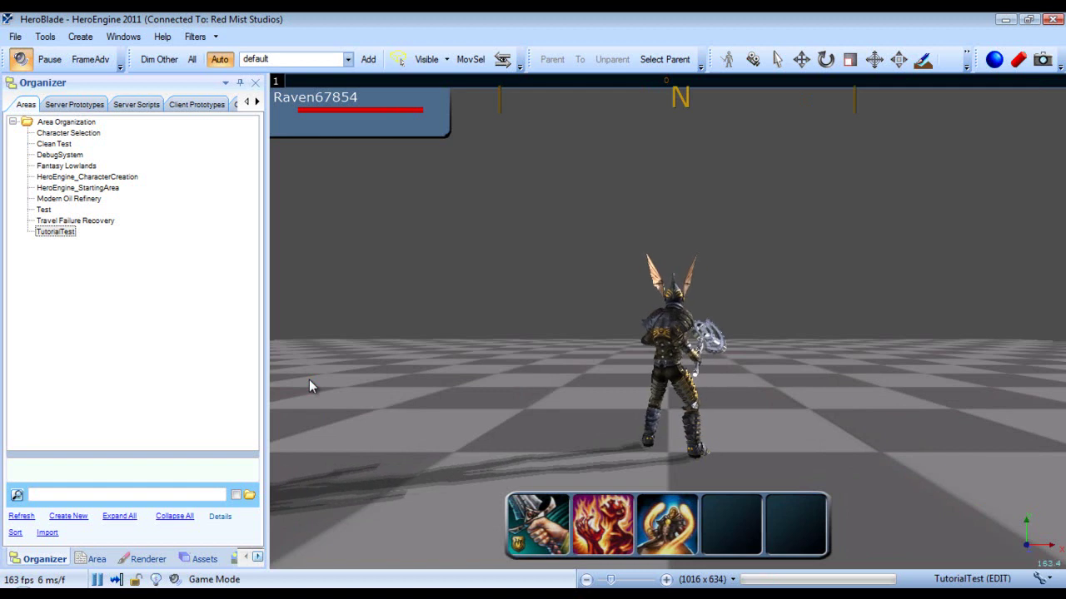
# Orbit the view, check TutorialTest's rooms, then return to the Organizer's area list.
pyautogui.moveTo(309, 379); pyautogui.dragTo(668, 325)
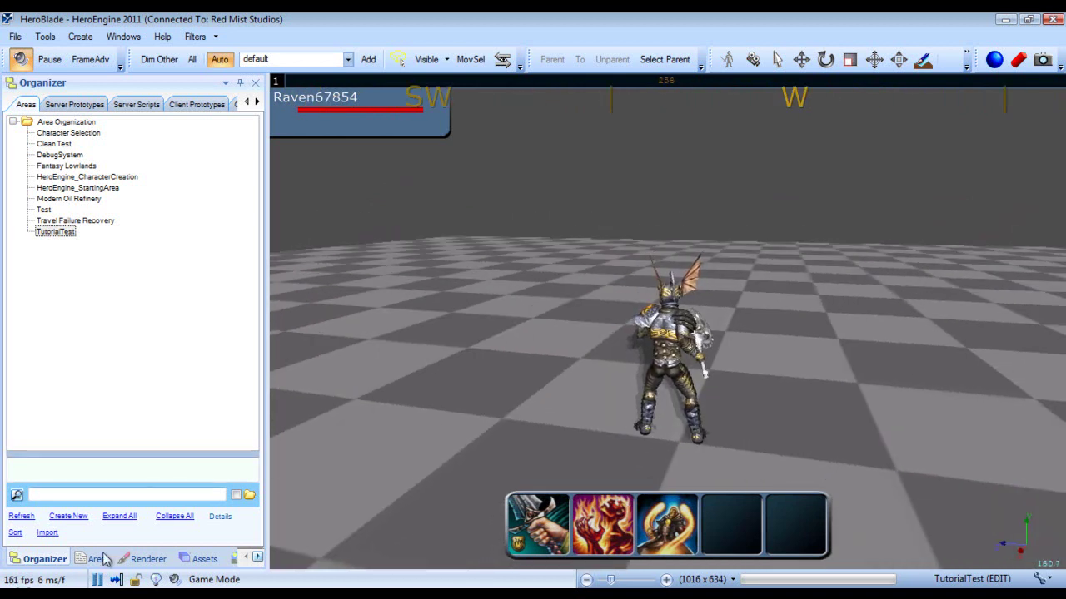
pyautogui.click(95, 560)
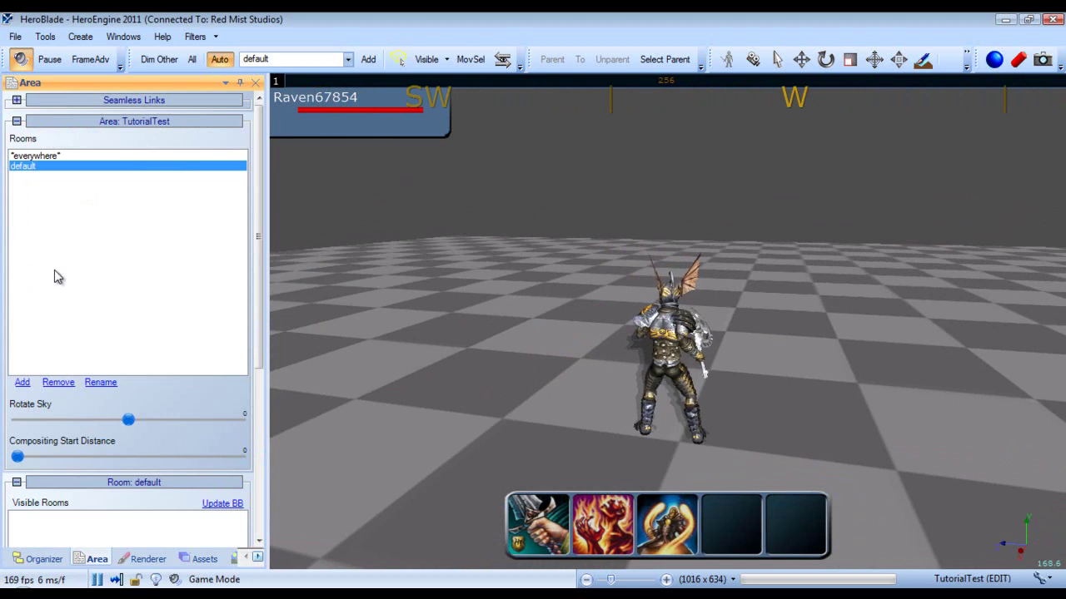
pyautogui.click(40, 559)
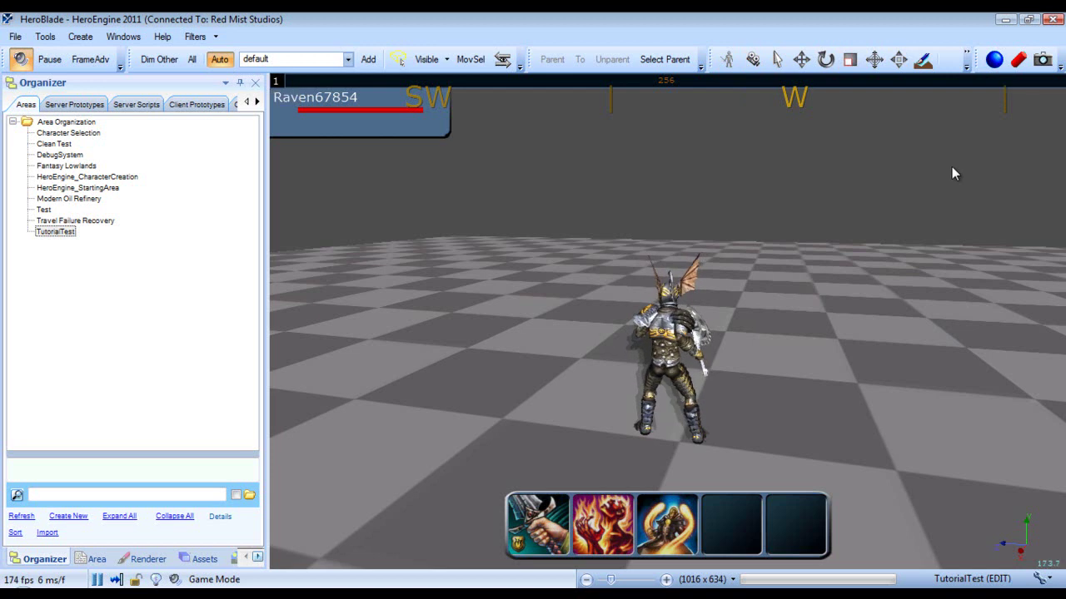
# Swing the game camera behind the character and run it forward, right, then left.
pyautogui.moveTo(643, 231); pyautogui.dragTo(670, 327, button='right')
pyautogui.moveTo(670, 327); pyautogui.dragTo(670, 327)
pyautogui.moveTo(670, 327); pyautogui.dragTo(670, 327, button='right')
pyautogui.press('w')
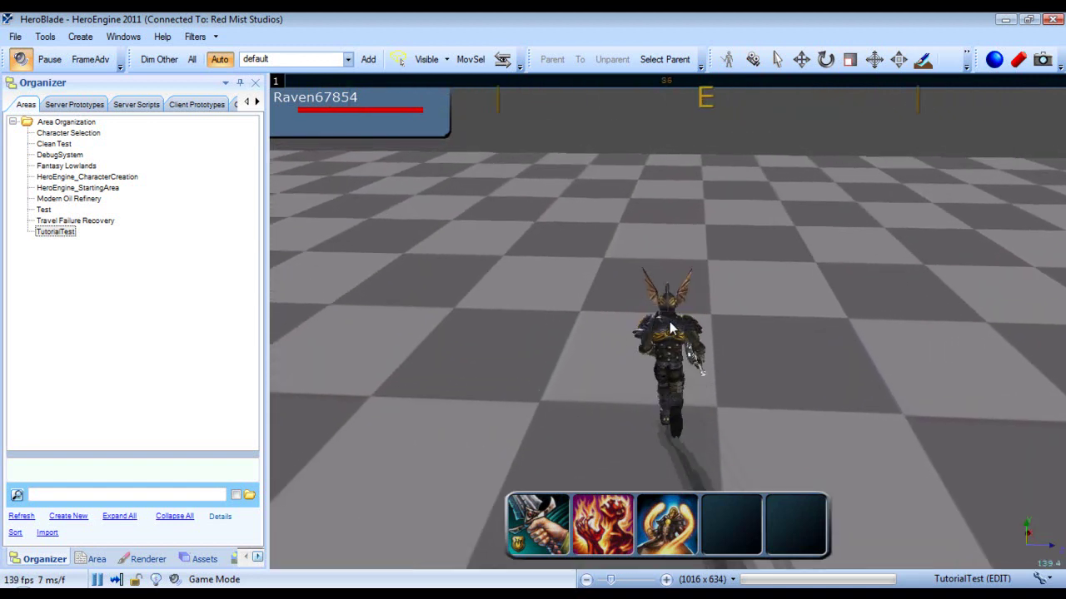
pyautogui.press('d')
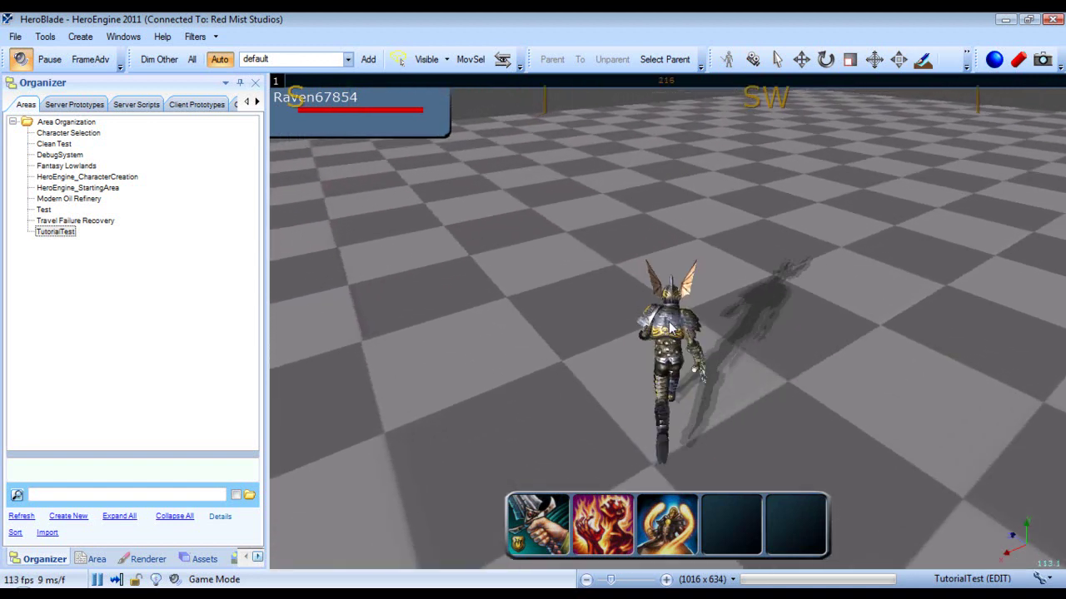
pyautogui.press('d')
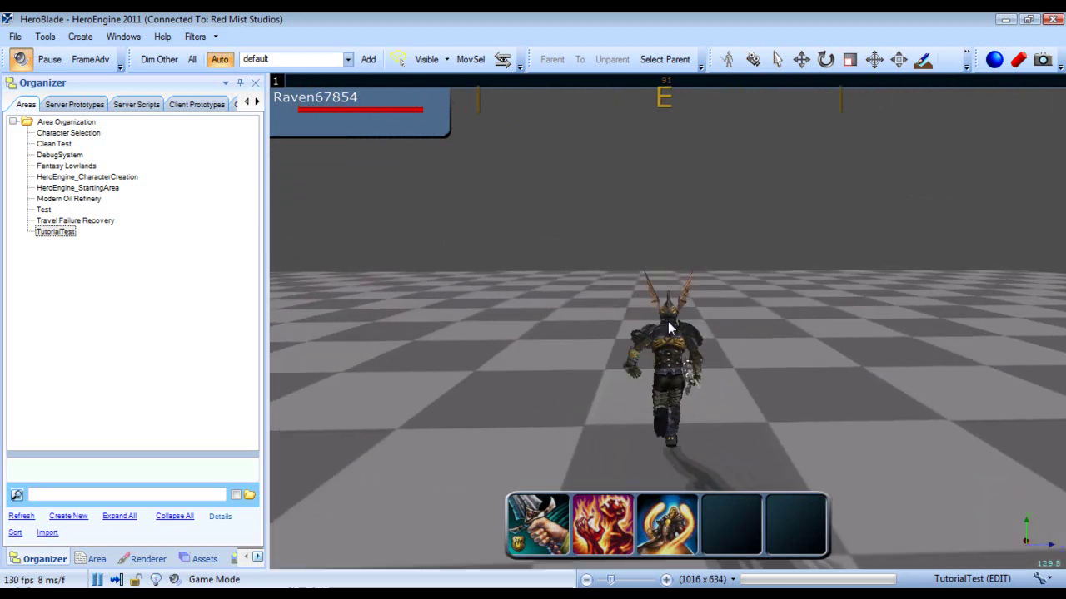
pyautogui.press('a')
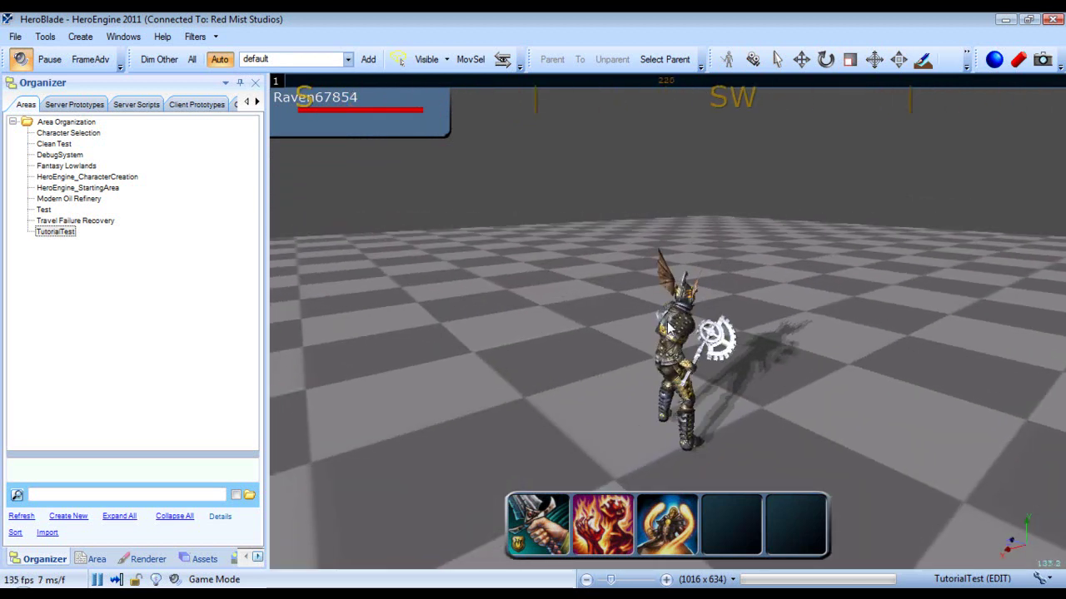
# Switch from Character Mode to the Fly camera and fly in toward the character.
pyautogui.click(727, 57)
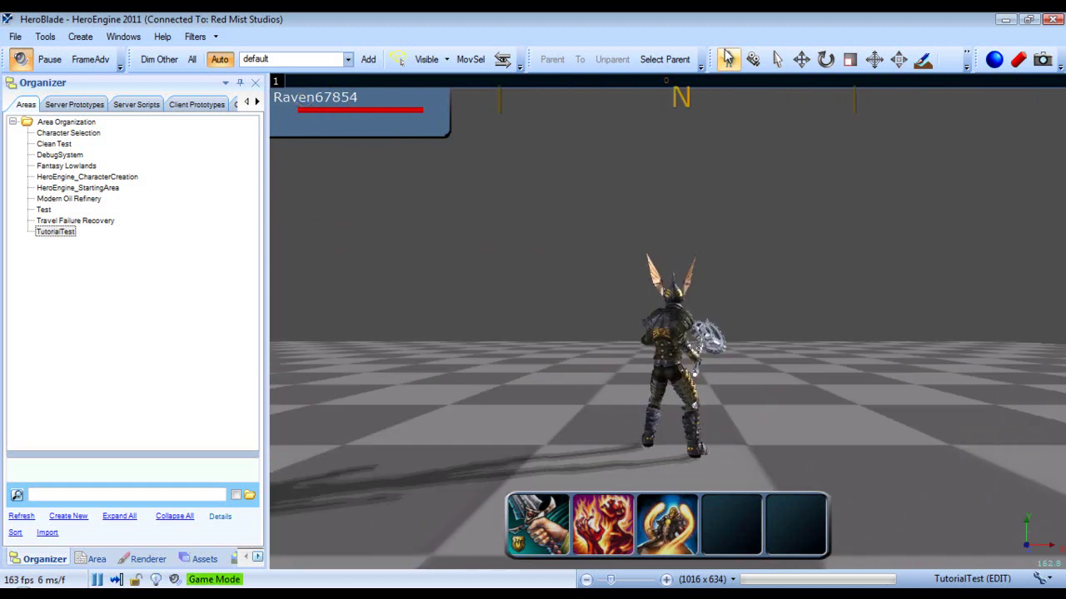
pyautogui.moveTo(747, 201); pyautogui.dragTo(670, 329)
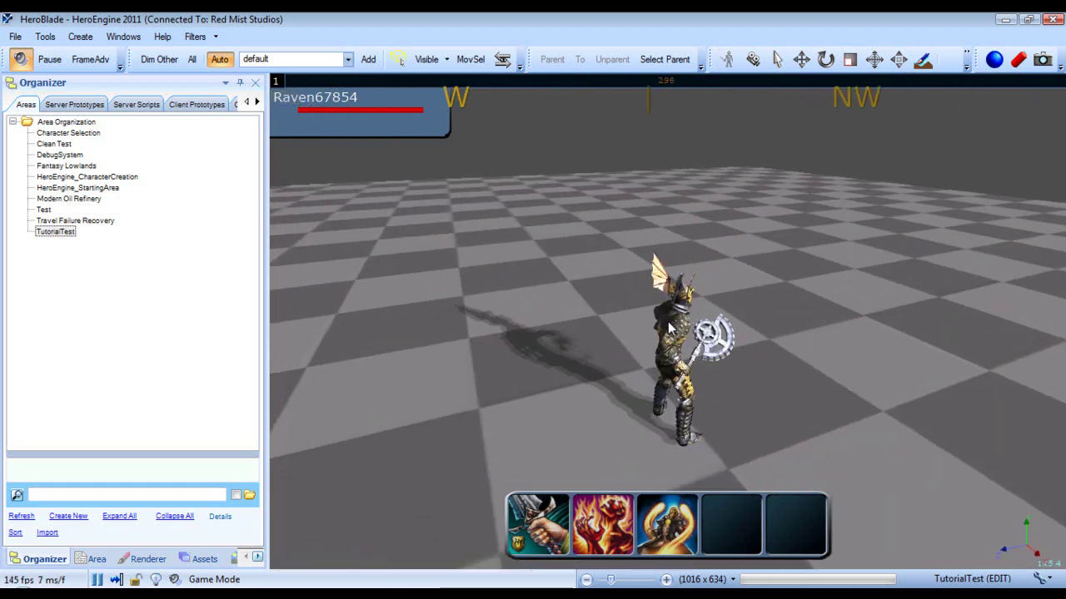
pyautogui.click(754, 59)
pyautogui.scroll(-5, 726, 229)
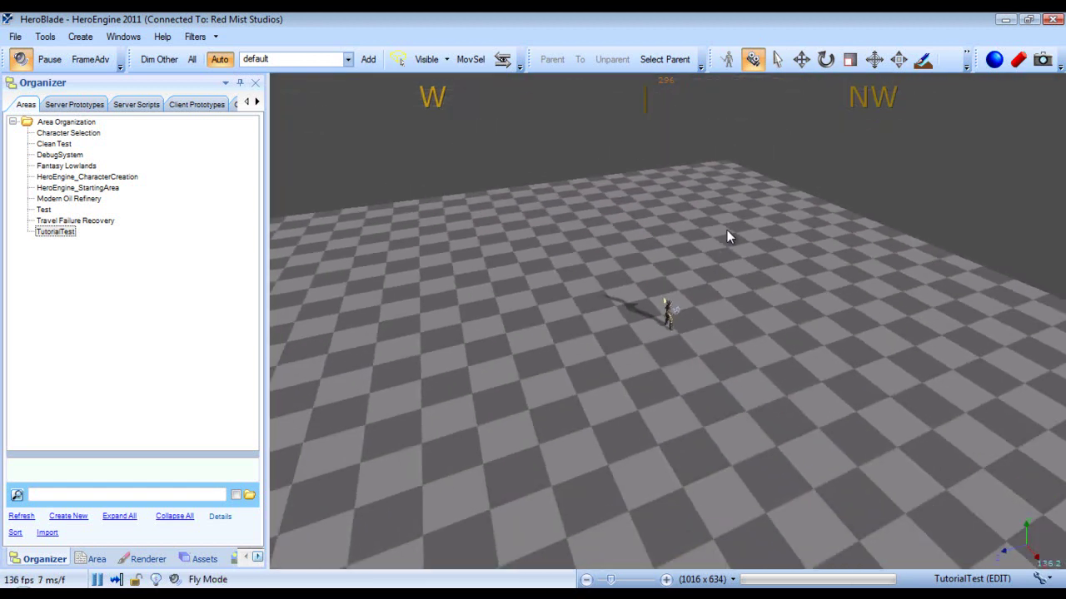
pyautogui.press('a')
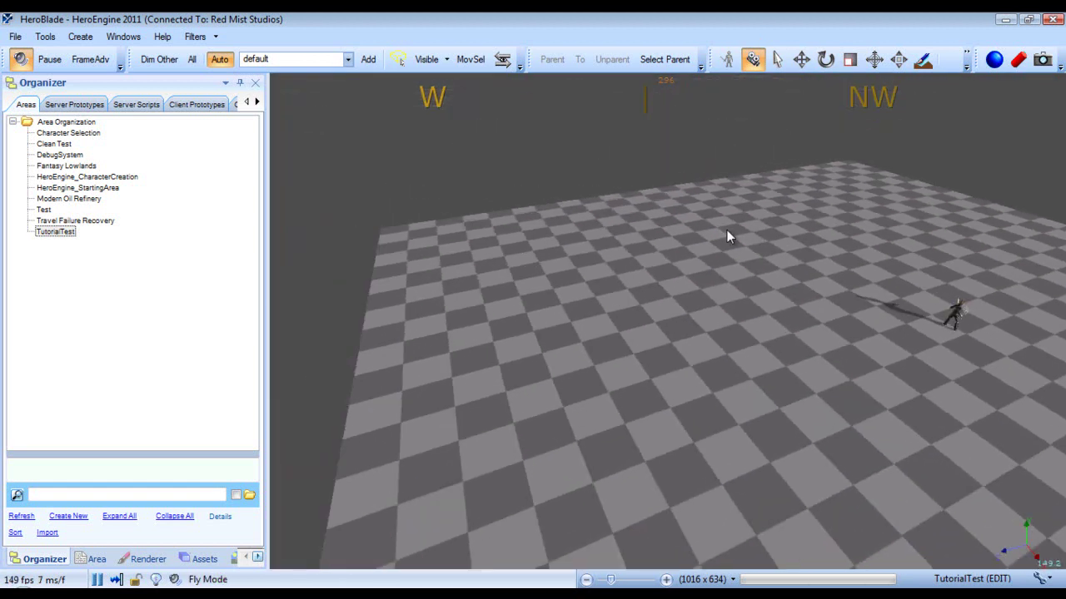
pyautogui.moveTo(726, 230); pyautogui.dragTo(764, 222)
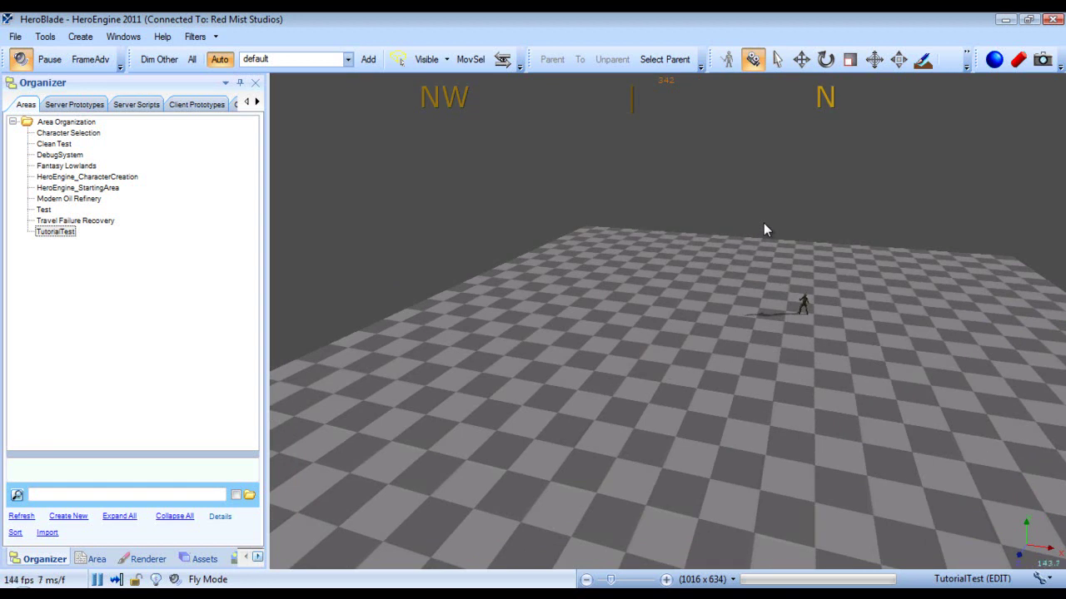
pyautogui.press('w')
pyautogui.moveTo(763, 222)
pyautogui.mouseDown()
pyautogui.moveTo(879, 201)
pyautogui.moveTo(767, 218)
pyautogui.moveTo(738, 212)
pyautogui.moveTo(769, 234)
pyautogui.moveTo(700, 231)
pyautogui.moveTo(772, 244)
pyautogui.moveTo(701, 241)
pyautogui.moveTo(769, 225)
pyautogui.moveTo(761, 229)
pyautogui.mouseUp()
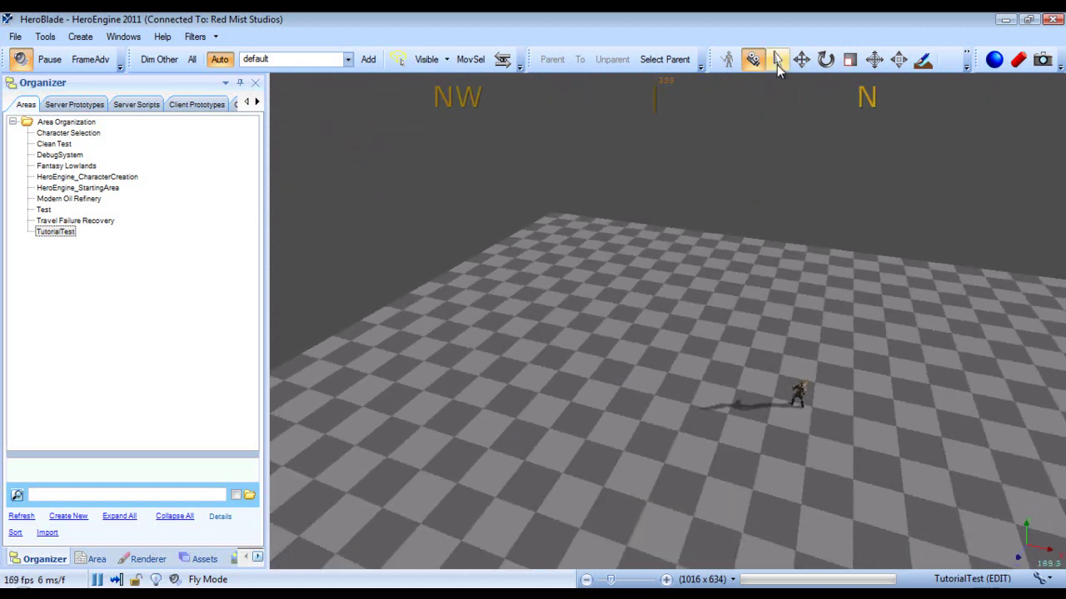
# Select the character and scale it up, undoing and redoing the size change.
pyautogui.click(658, 363)
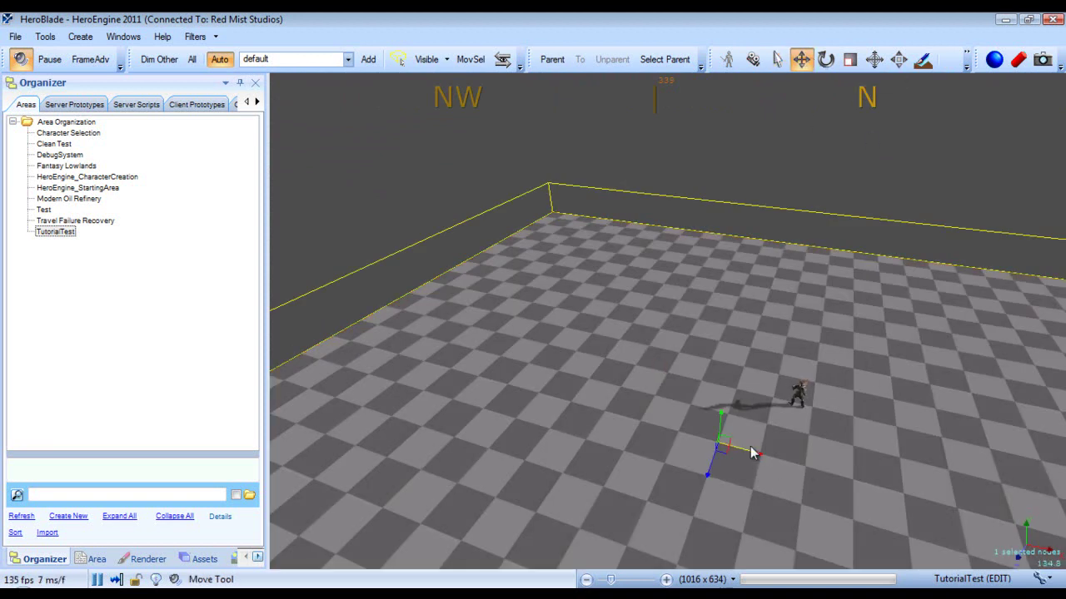
pyautogui.moveTo(743, 316); pyautogui.dragTo(706, 312, button='right')
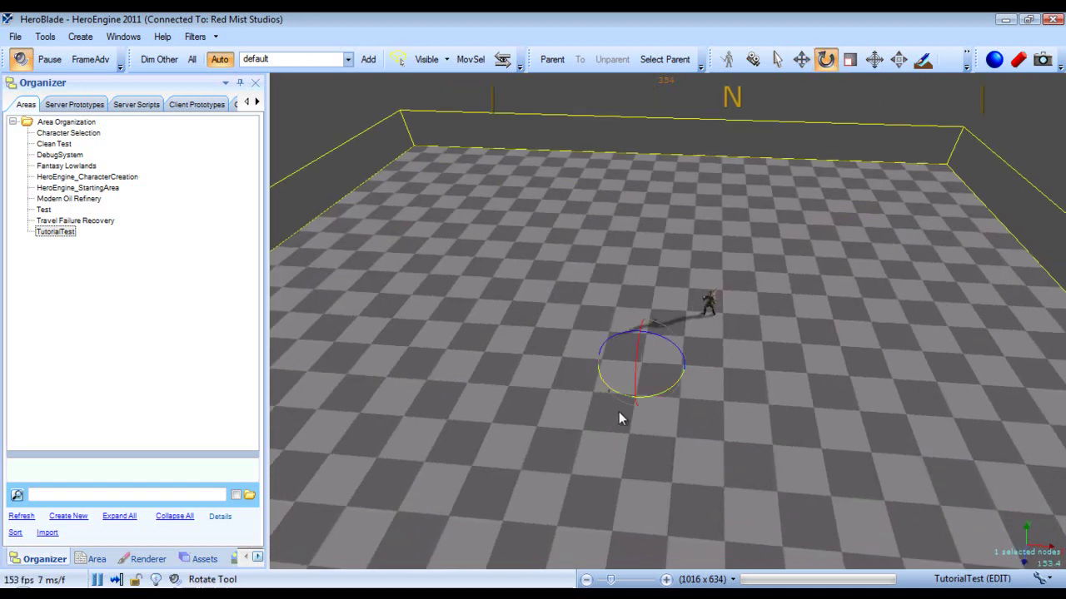
pyautogui.click(711, 307)
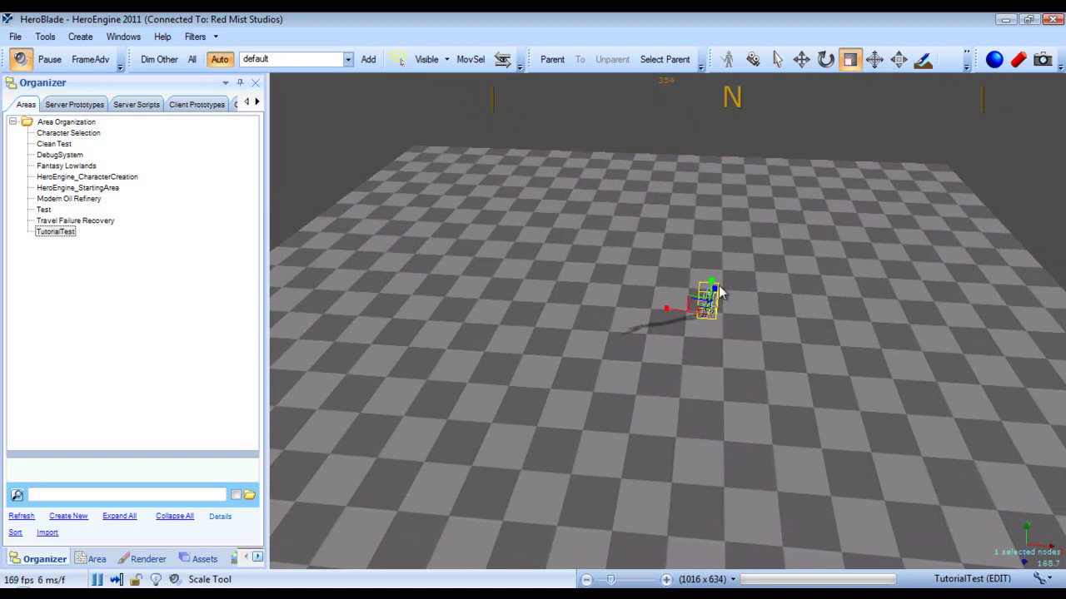
pyautogui.moveTo(739, 272); pyautogui.dragTo(701, 218, button='right')
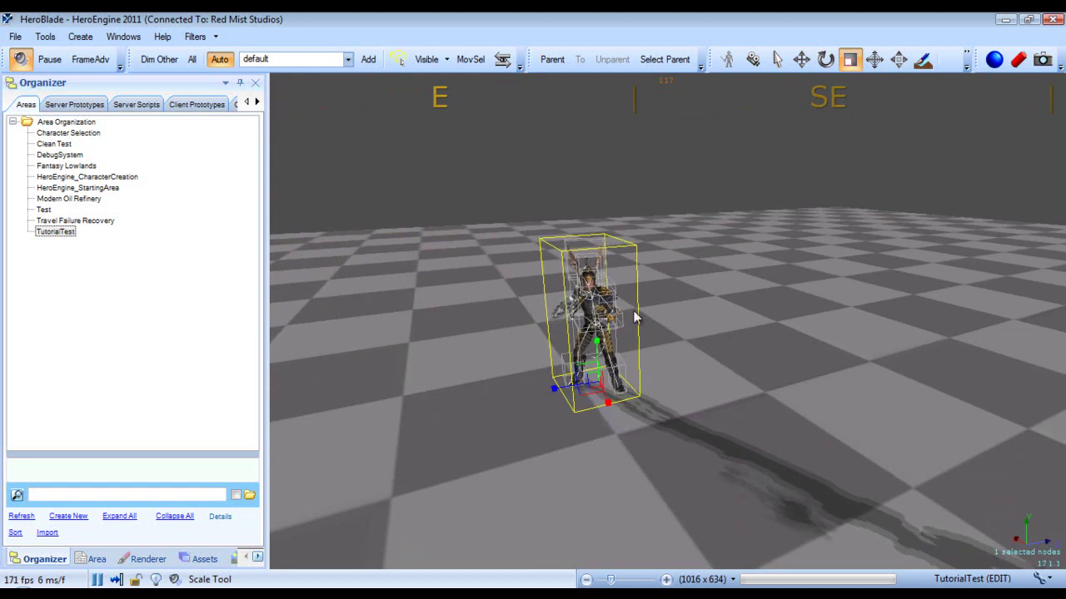
pyautogui.moveTo(633, 314); pyautogui.dragTo(593, 147)
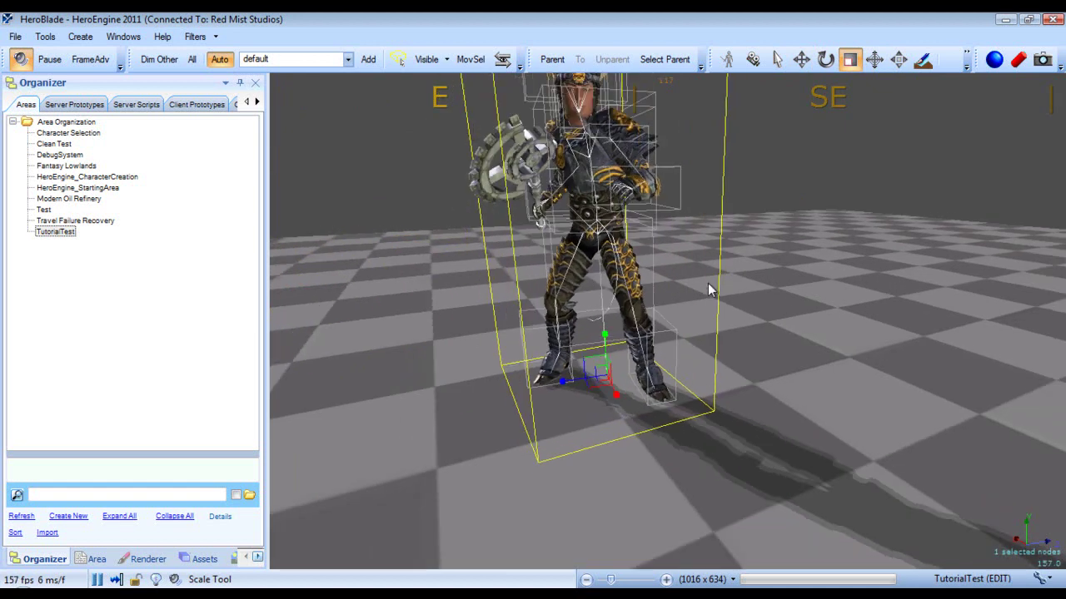
pyautogui.hotkey('ctrl', 'z')
pyautogui.hotkey('ctrl', 'z')
pyautogui.hotkey('ctrl', 'y')
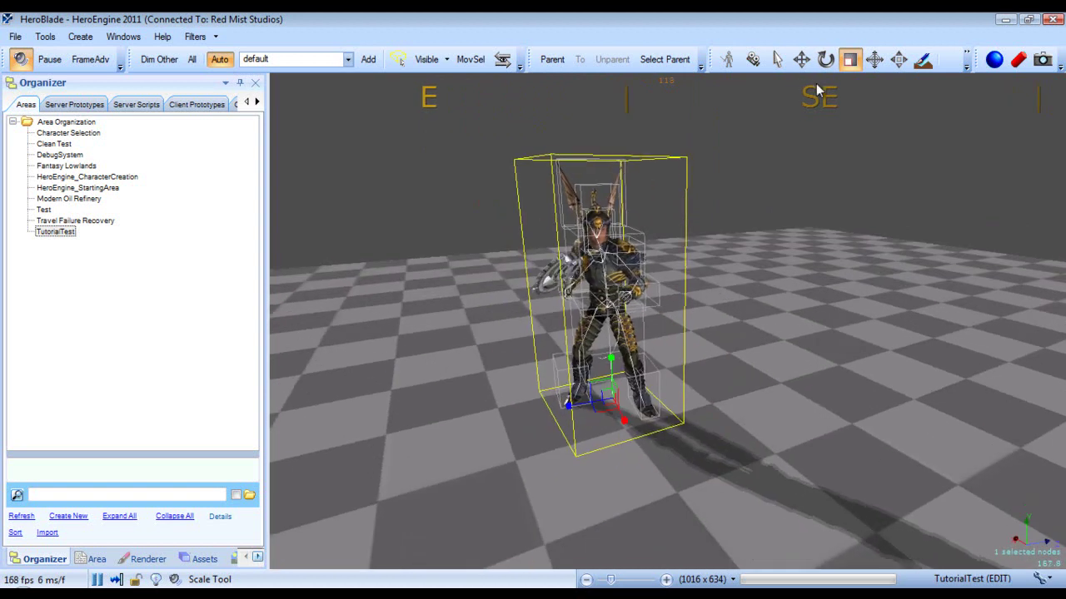
# Reposition the character closer to the camera with Dynamic Place.
pyautogui.click(874, 59)
pyautogui.moveTo(592, 391); pyautogui.dragTo(620, 400)
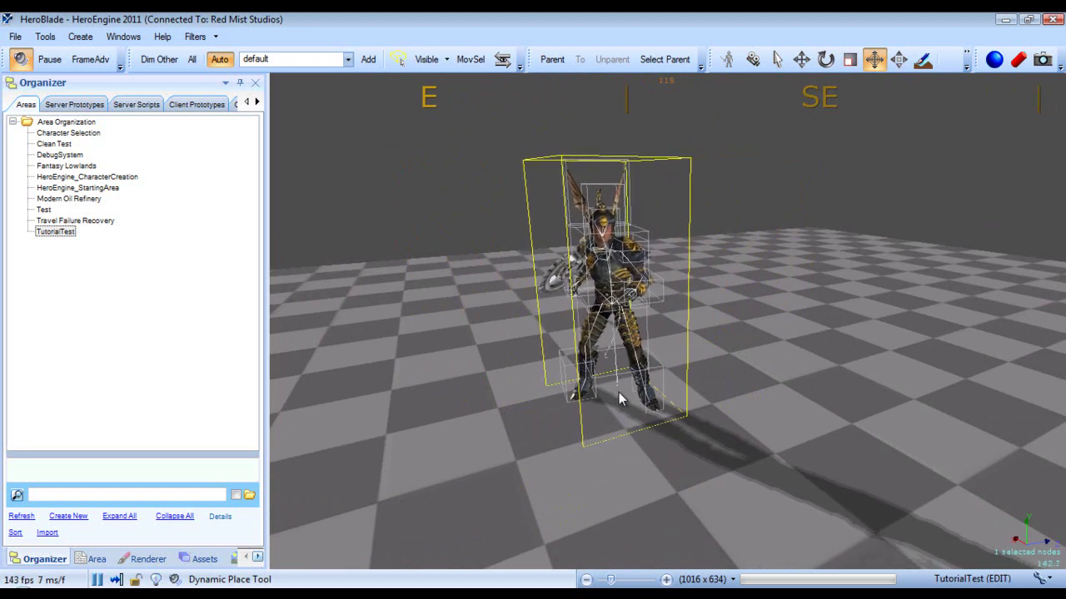
pyautogui.moveTo(623, 400); pyautogui.dragTo(611, 431)
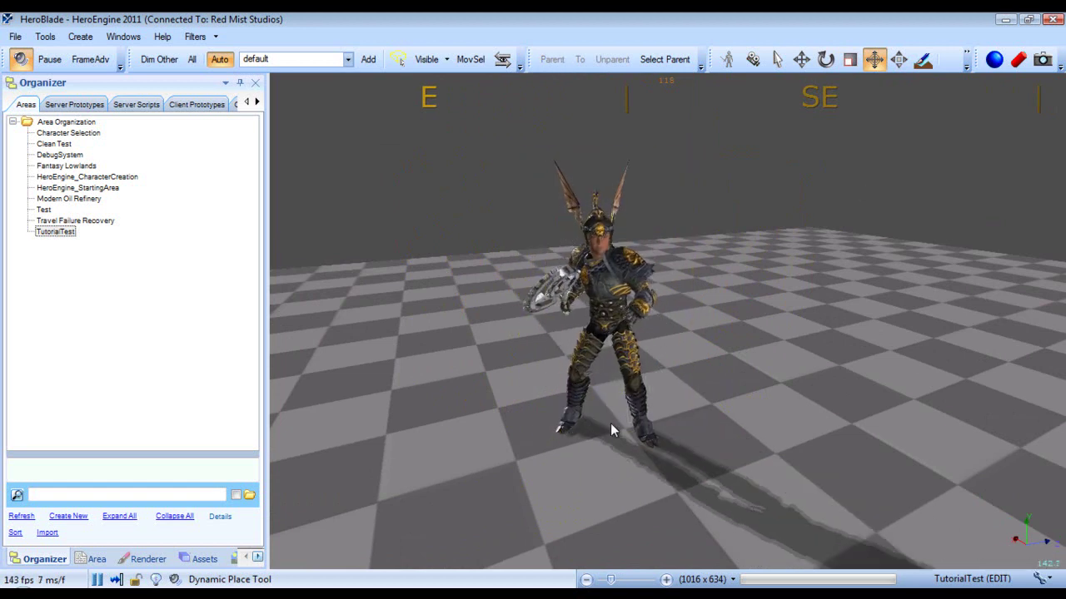
# Open and close the Terrain panel, then list the coordinate-space, filter and snap options.
pyautogui.click(924, 61)
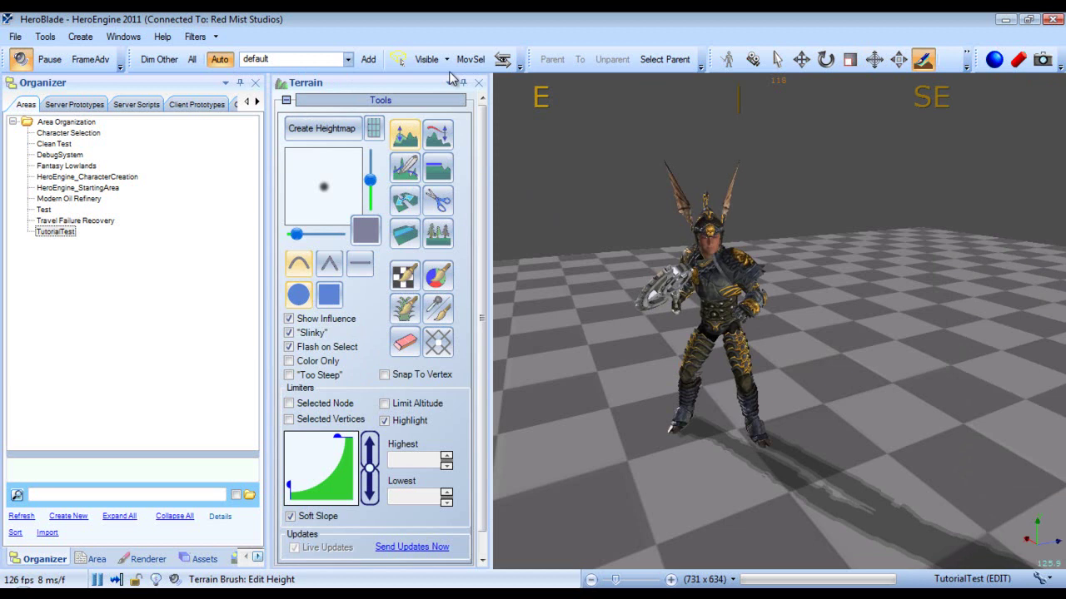
pyautogui.click(479, 82)
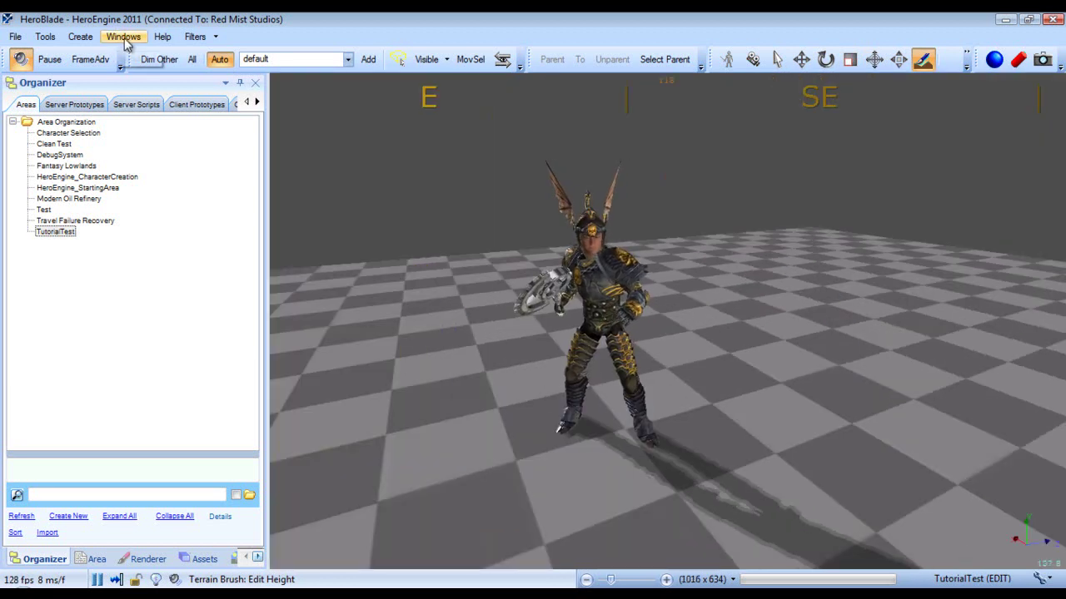
pyautogui.click(124, 36)
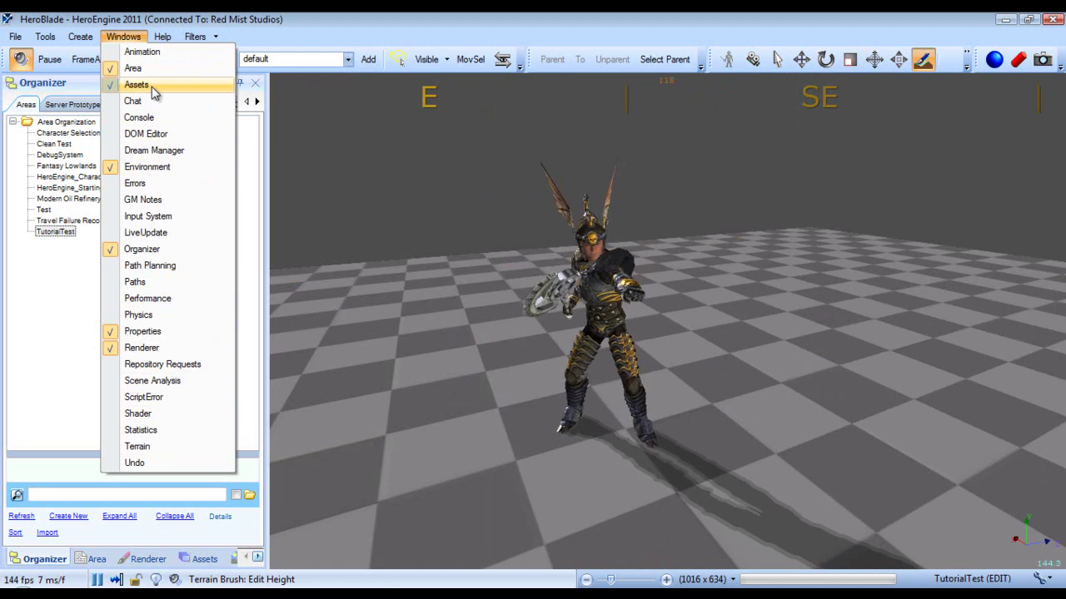
pyautogui.click(963, 74)
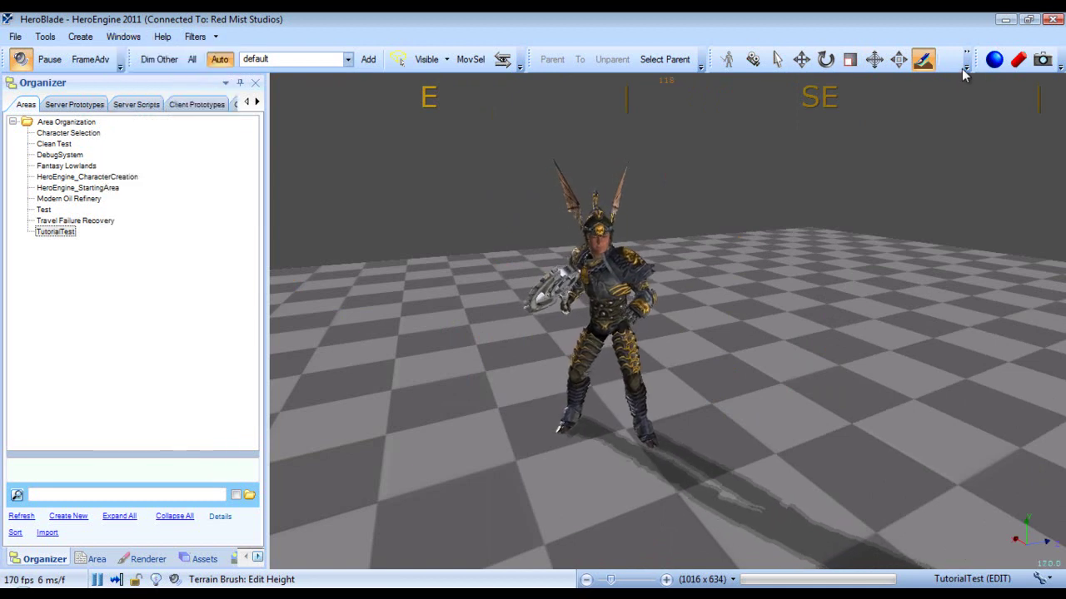
pyautogui.click(965, 67)
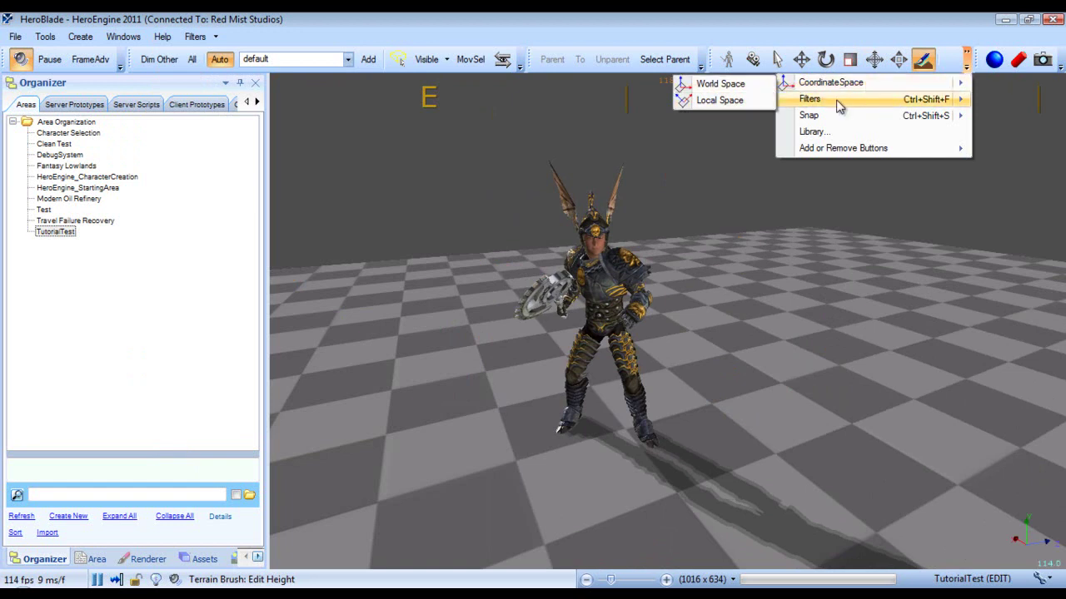
# Hide Character objects in Filters and uncheck Show Grid in the Snap settings.
pyautogui.moveTo(839, 106)
pyautogui.moveTo(817, 121)
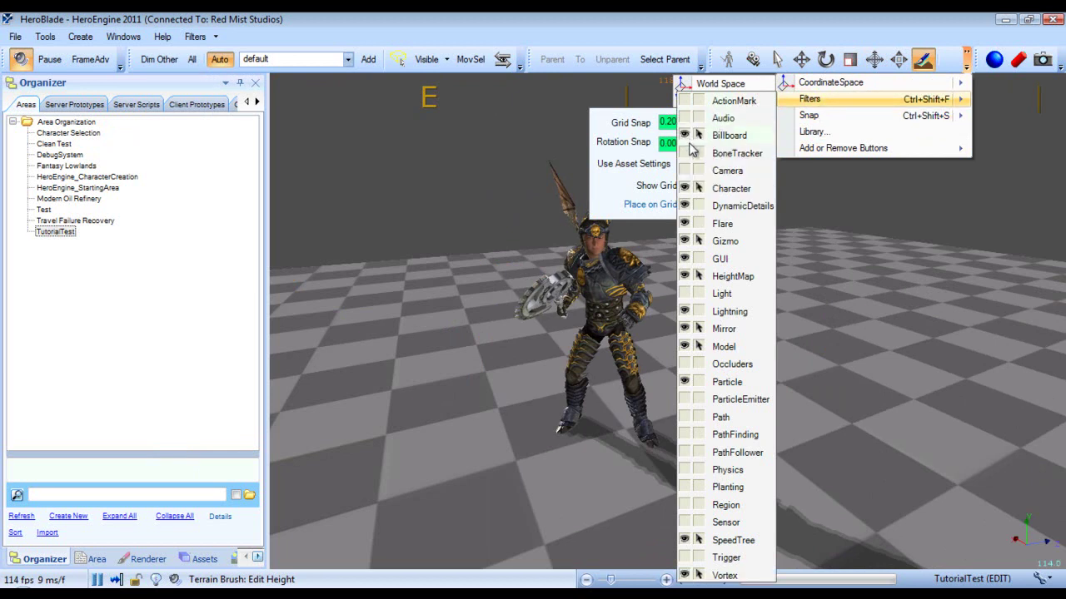
pyautogui.click(684, 189)
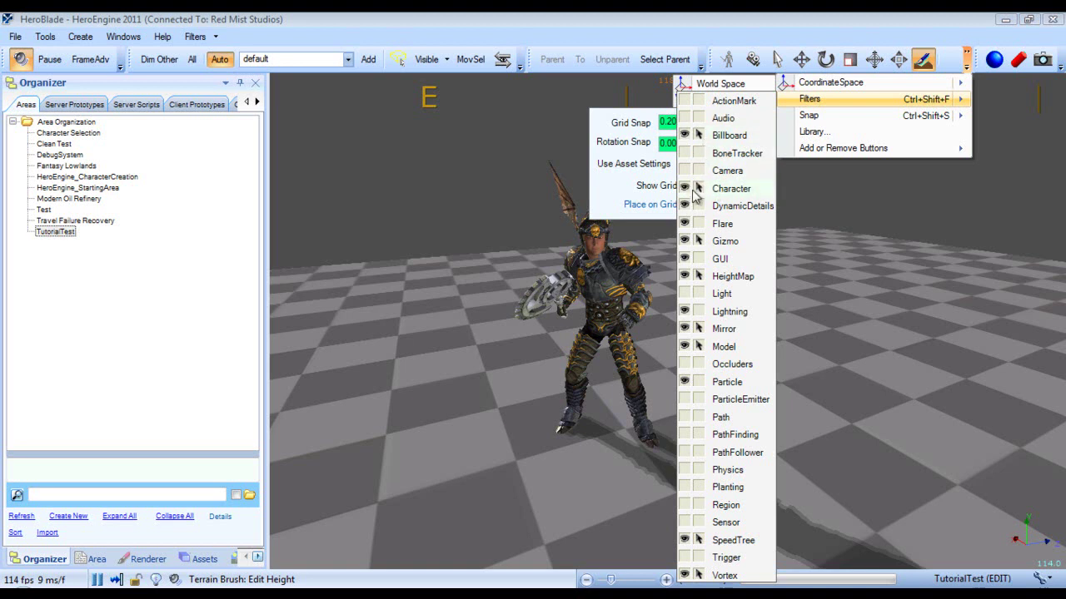
pyautogui.moveTo(818, 116)
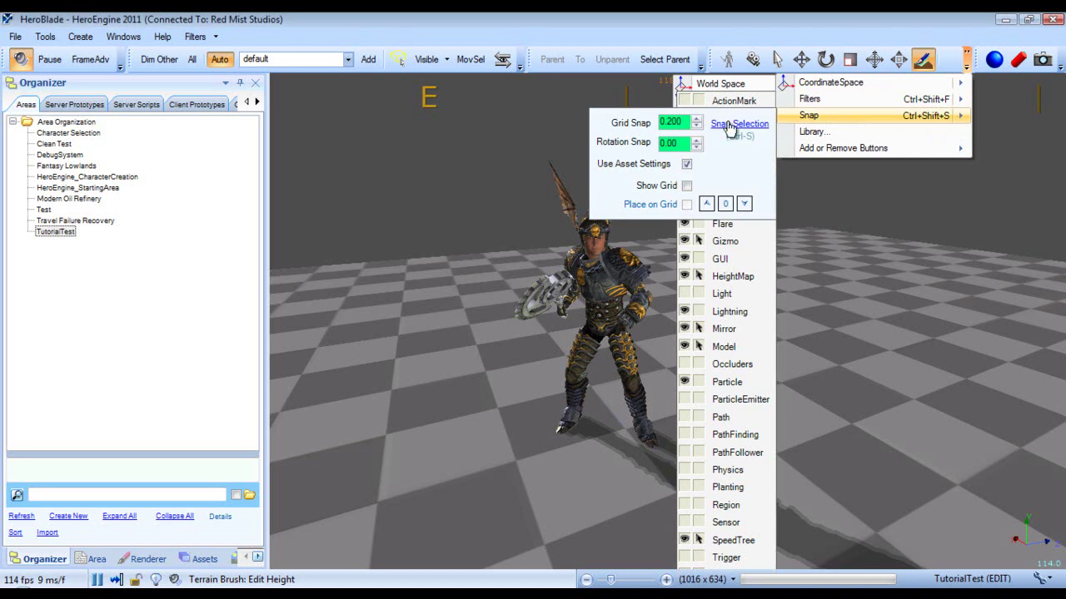
pyautogui.click(686, 186)
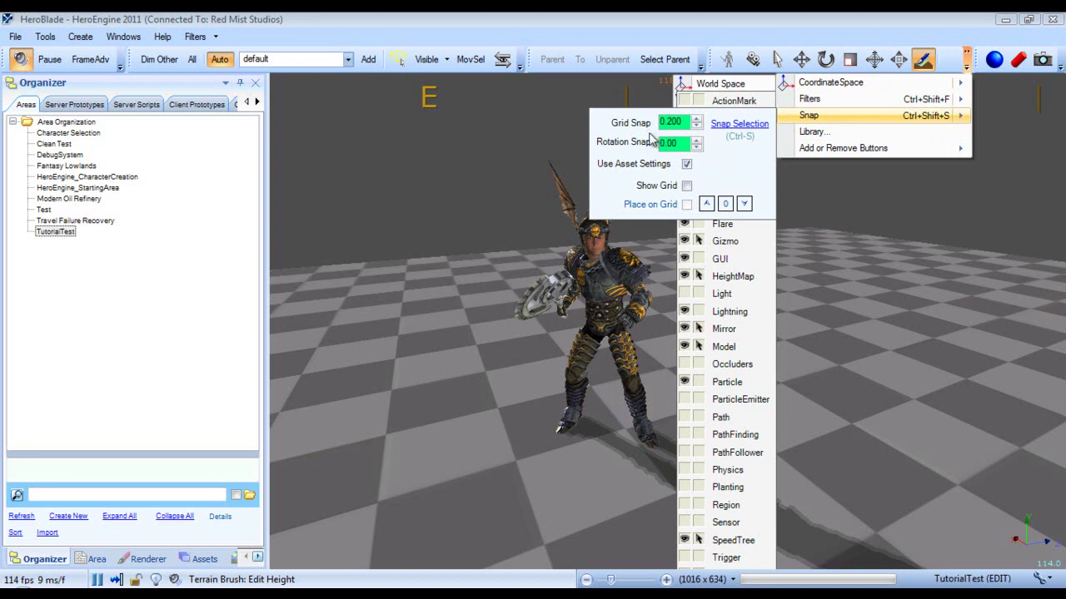
pyautogui.click(811, 131)
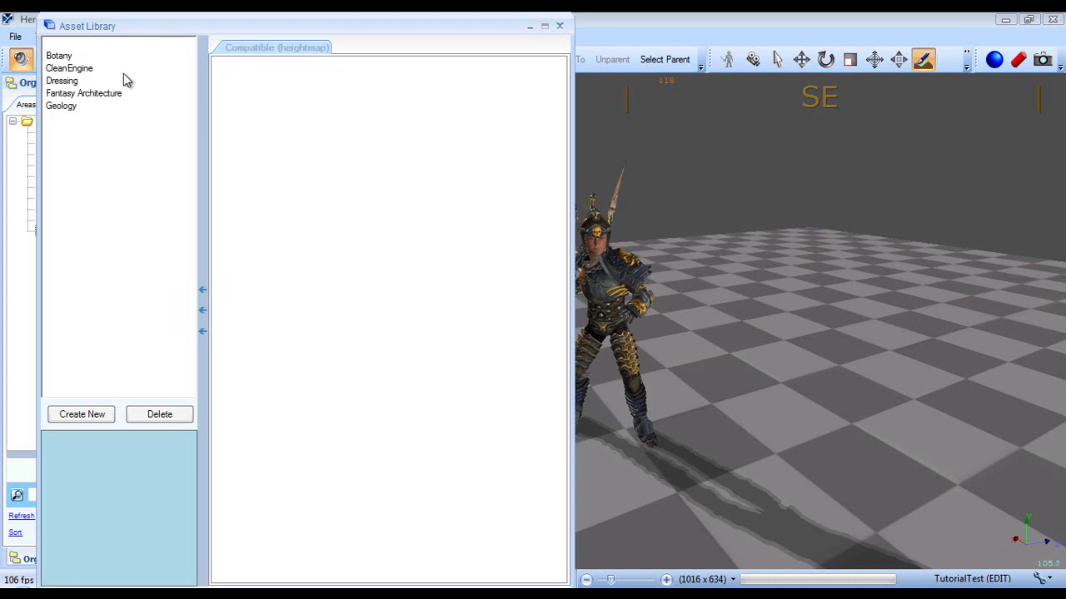
pyautogui.press('Down')
pyautogui.press('Down')
pyautogui.press('Down')
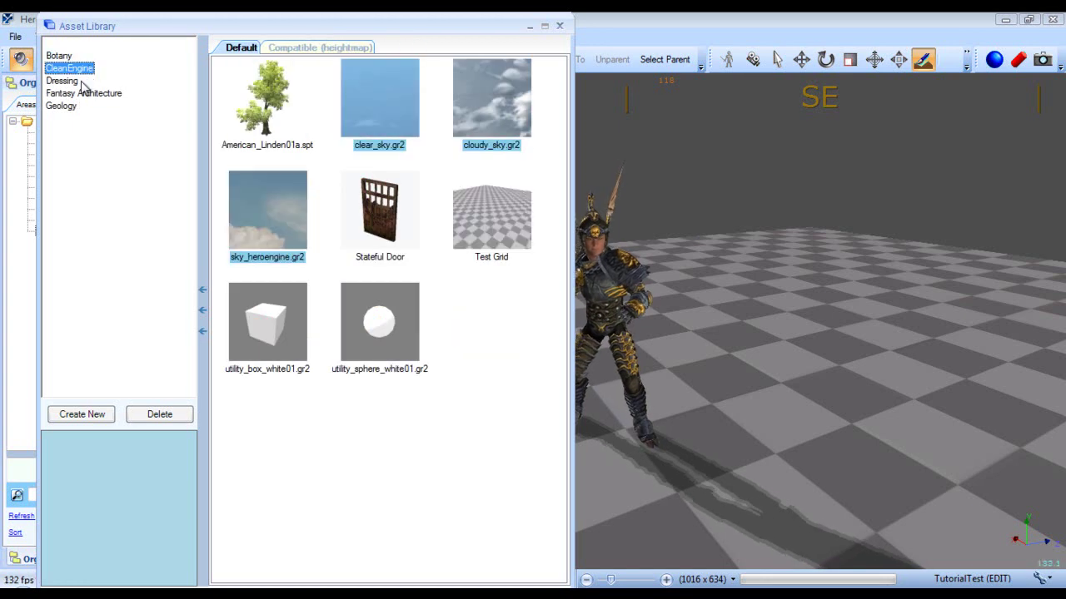
pyautogui.click(73, 106)
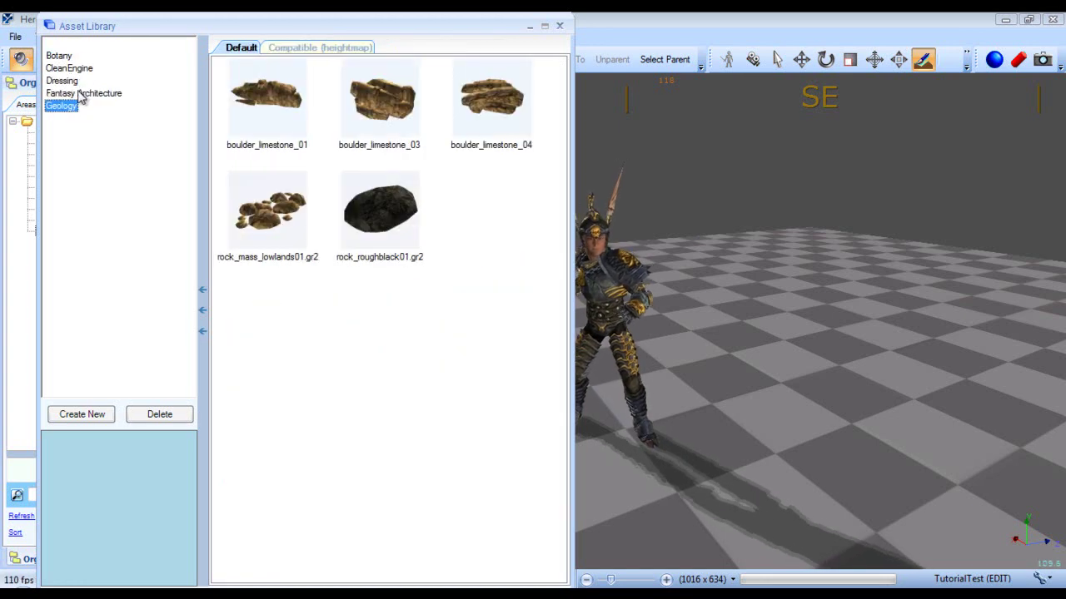
pyautogui.click(66, 56)
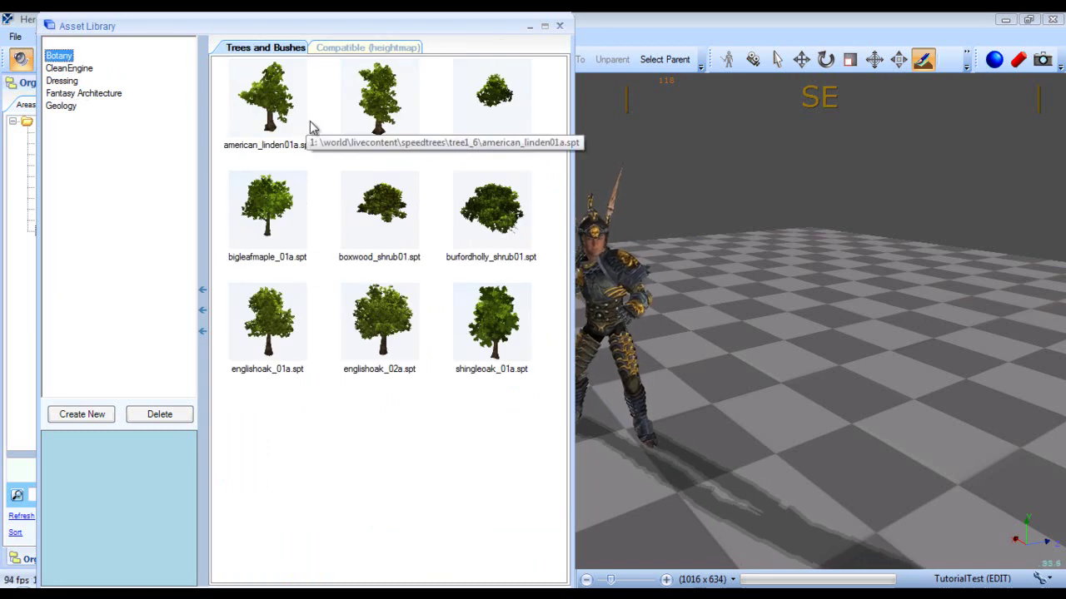
pyautogui.click(561, 28)
# Switch the left dock to Properties, float it out, and dock it back on the left.
pyautogui.click(966, 65)
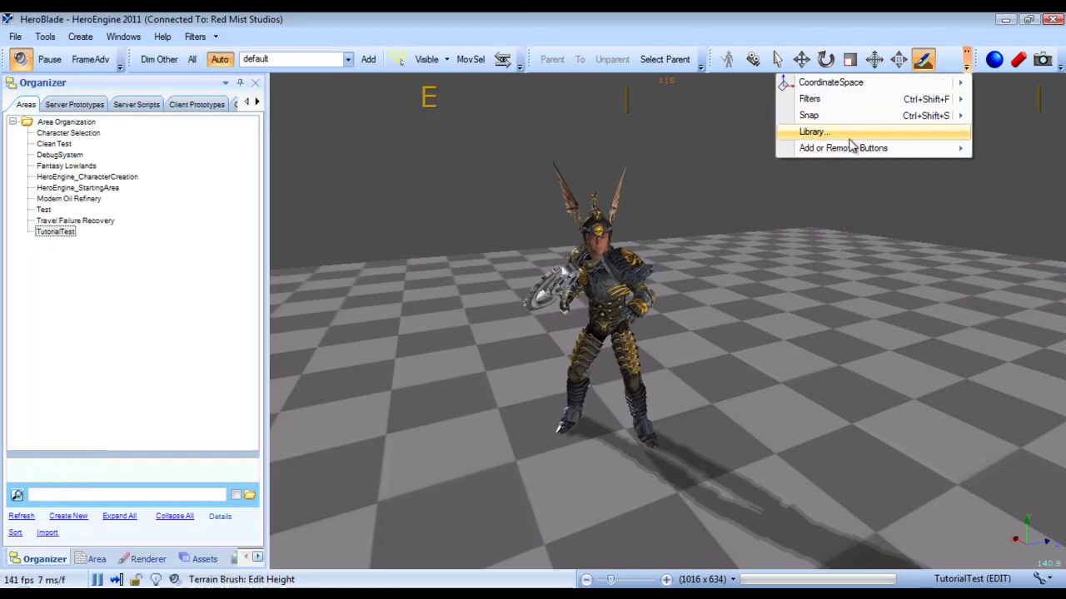
pyautogui.moveTo(745, 155)
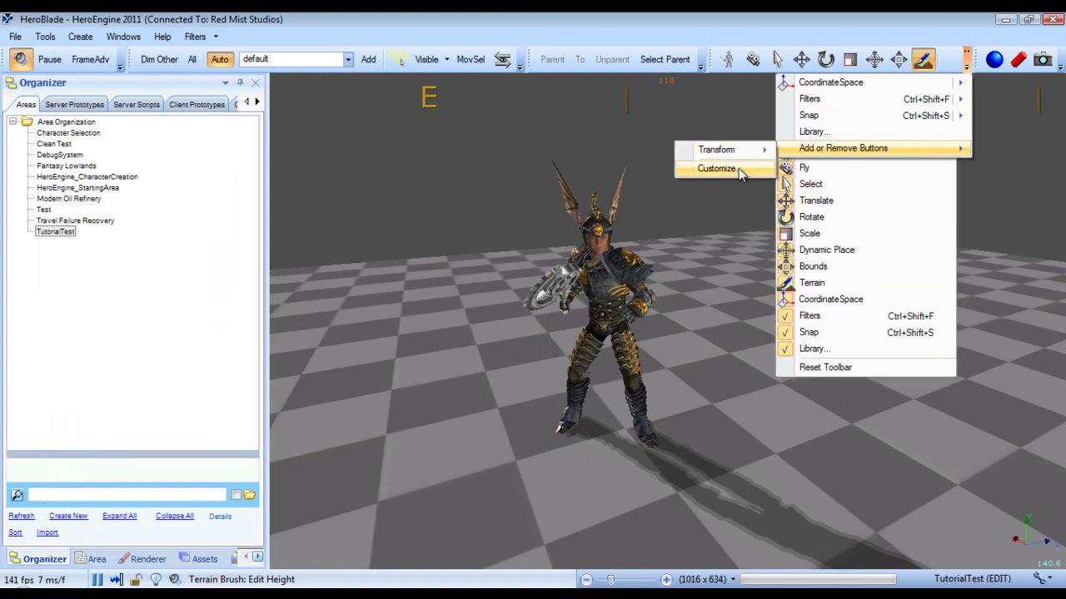
pyautogui.click(733, 266)
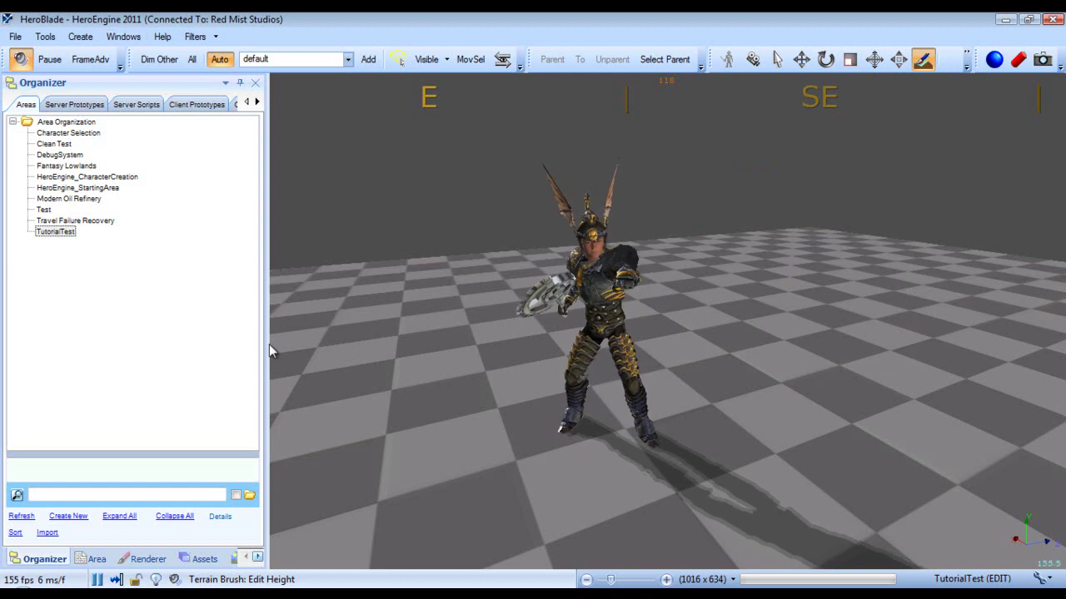
pyautogui.click(259, 559)
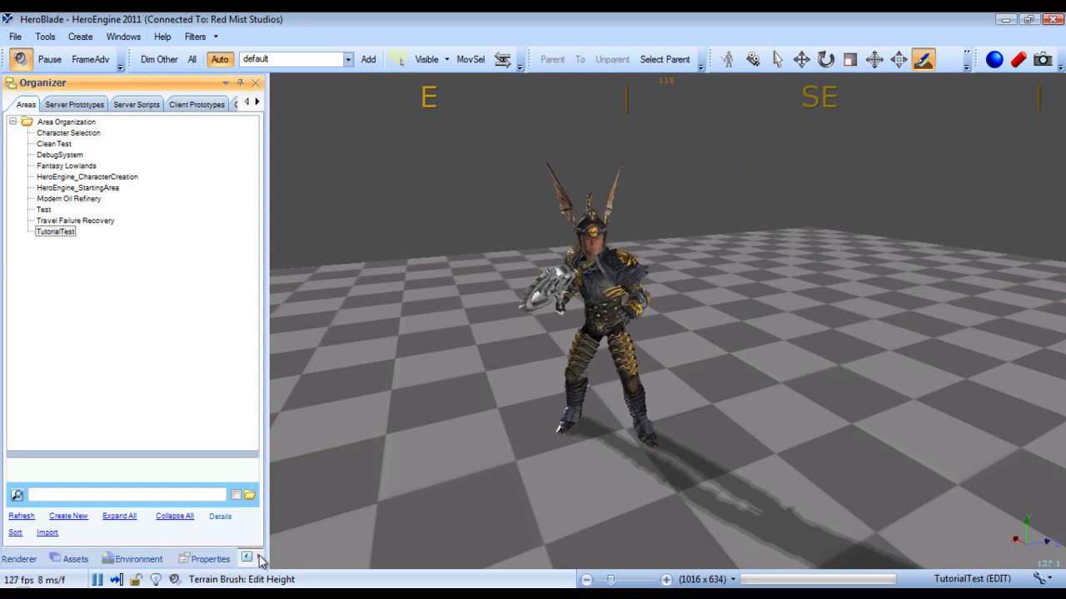
pyautogui.click(213, 559)
pyautogui.moveTo(48, 86); pyautogui.dragTo(725, 107)
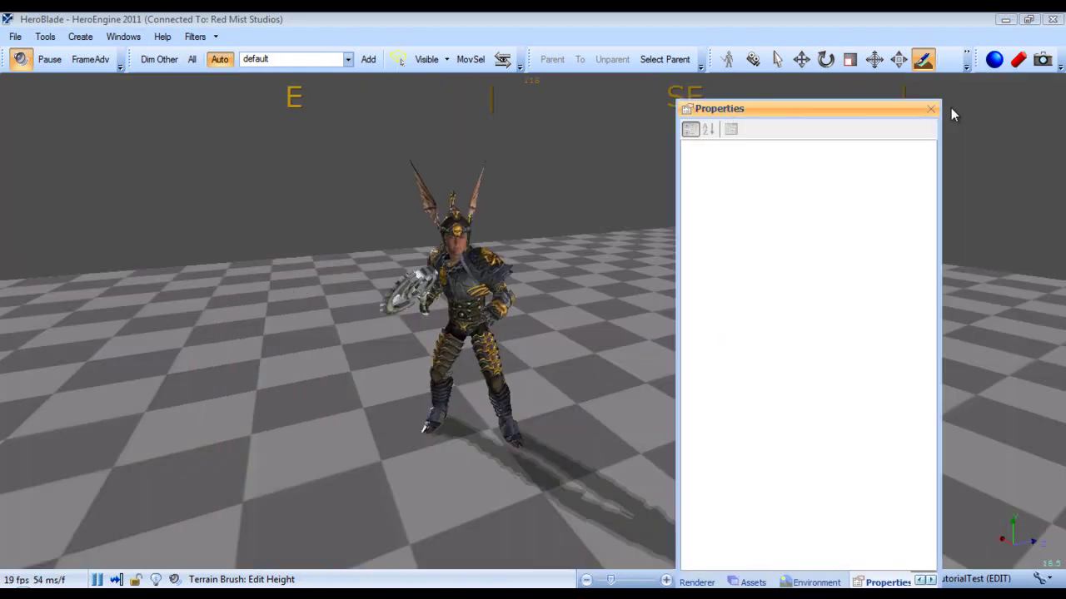
pyautogui.moveTo(875, 106); pyautogui.dragTo(25, 321)
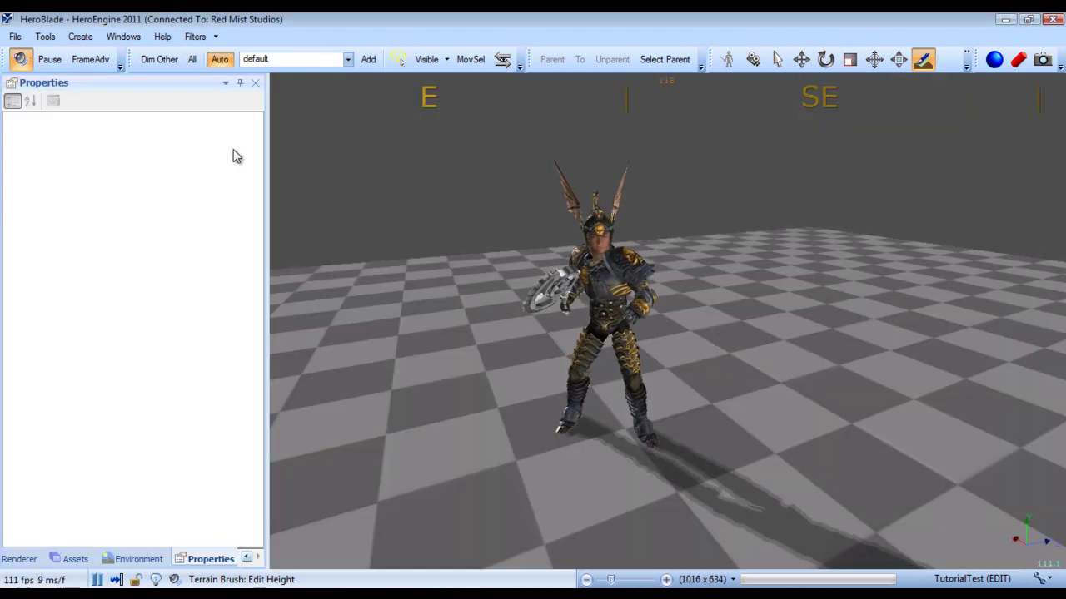
# Open the Terrain panel from Windows and drag it into the left dock as a tab.
pyautogui.click(123, 37)
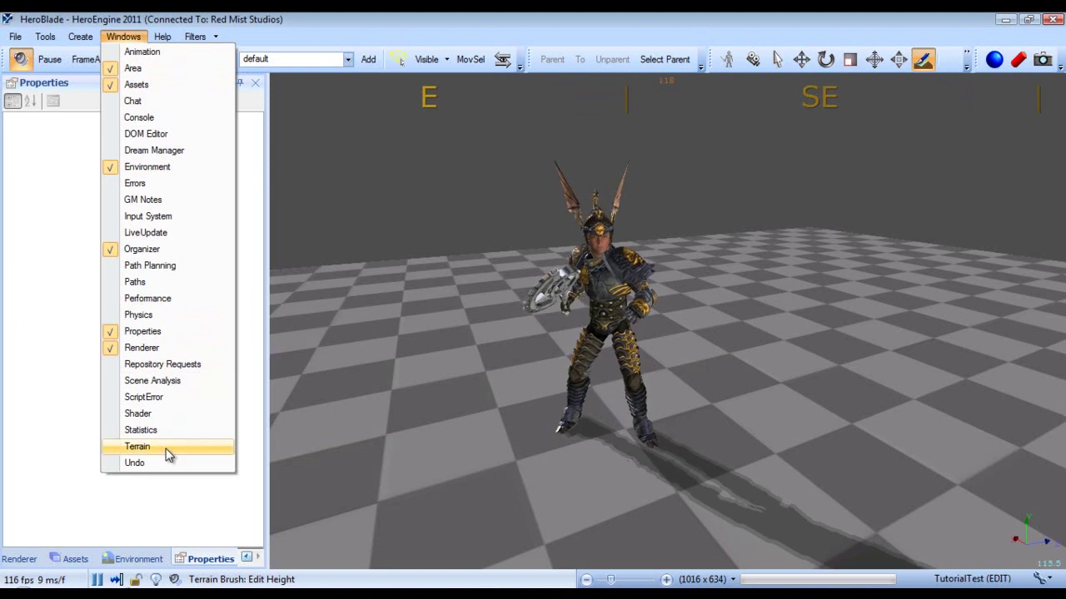
pyautogui.click(137, 447)
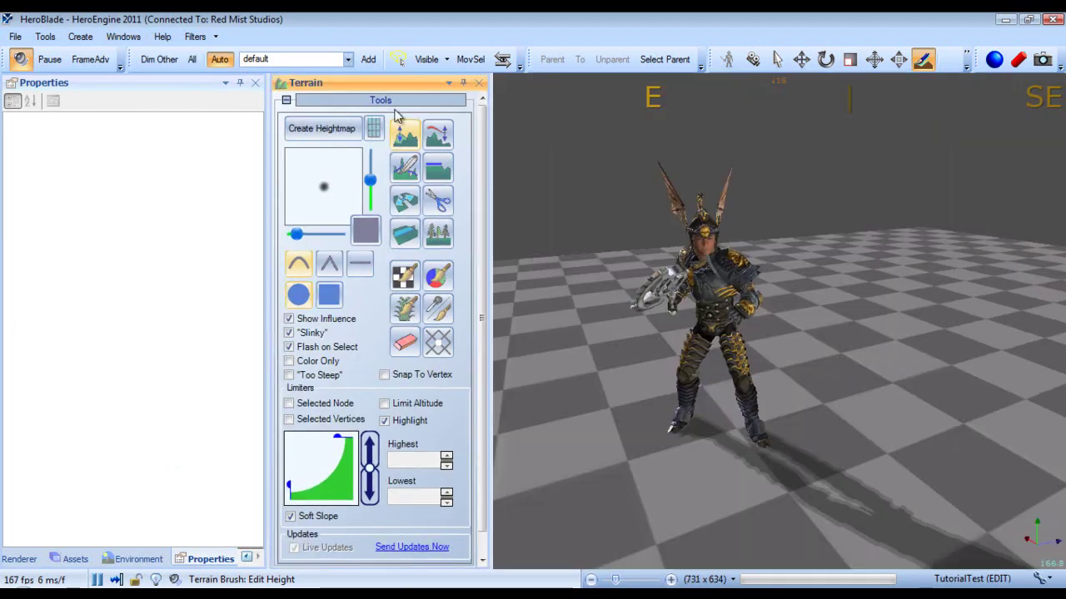
pyautogui.moveTo(349, 82); pyautogui.dragTo(231, 566)
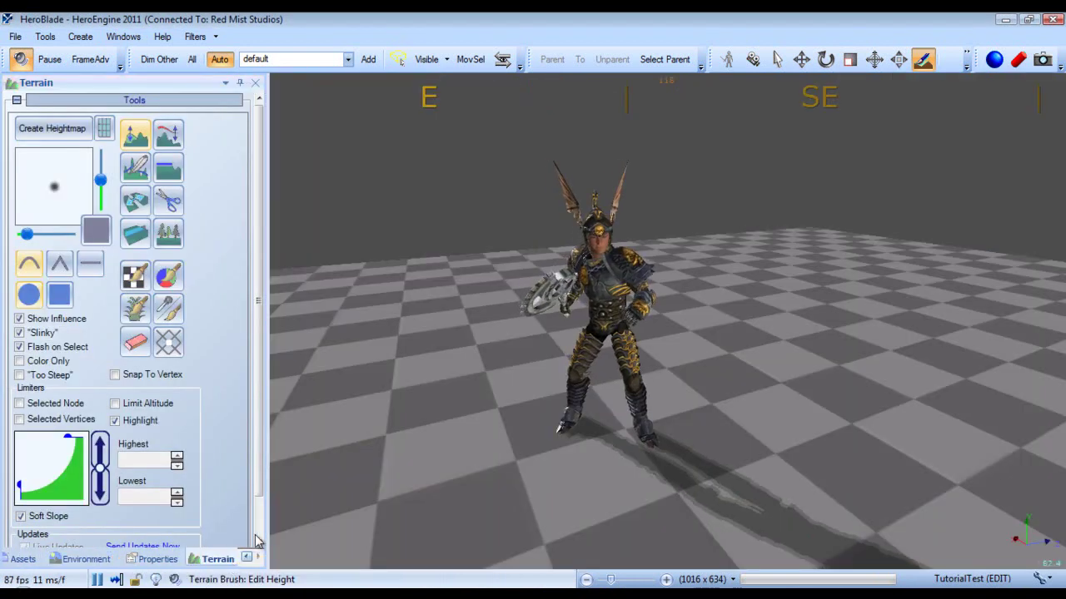
# Activate the Edit Height terrain brush, then switch the left dock back to Properties.
pyautogui.click(255, 559)
pyautogui.click(256, 559)
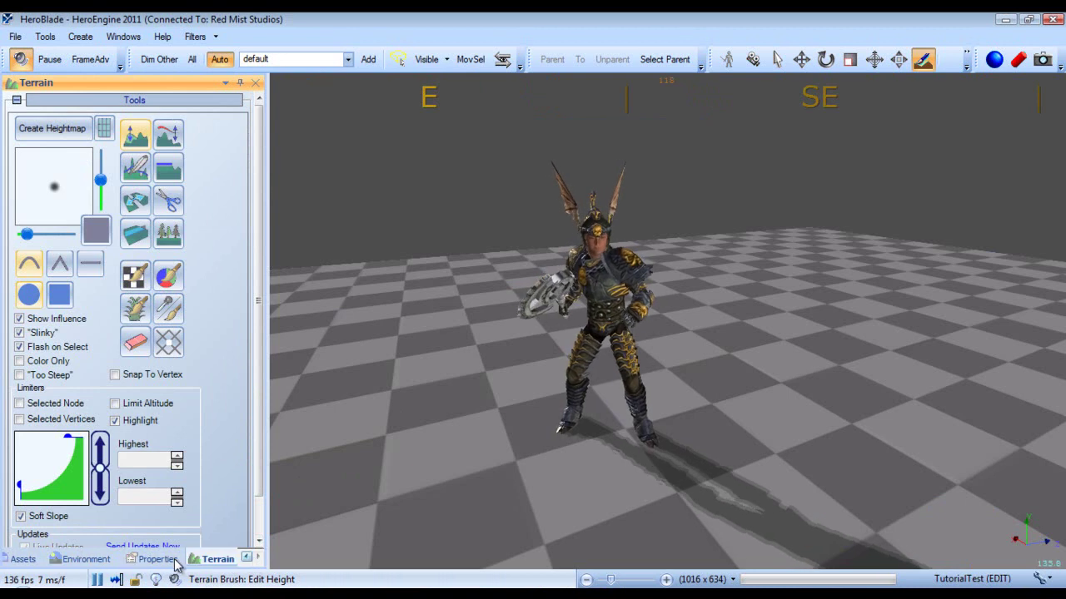
pyautogui.click(133, 136)
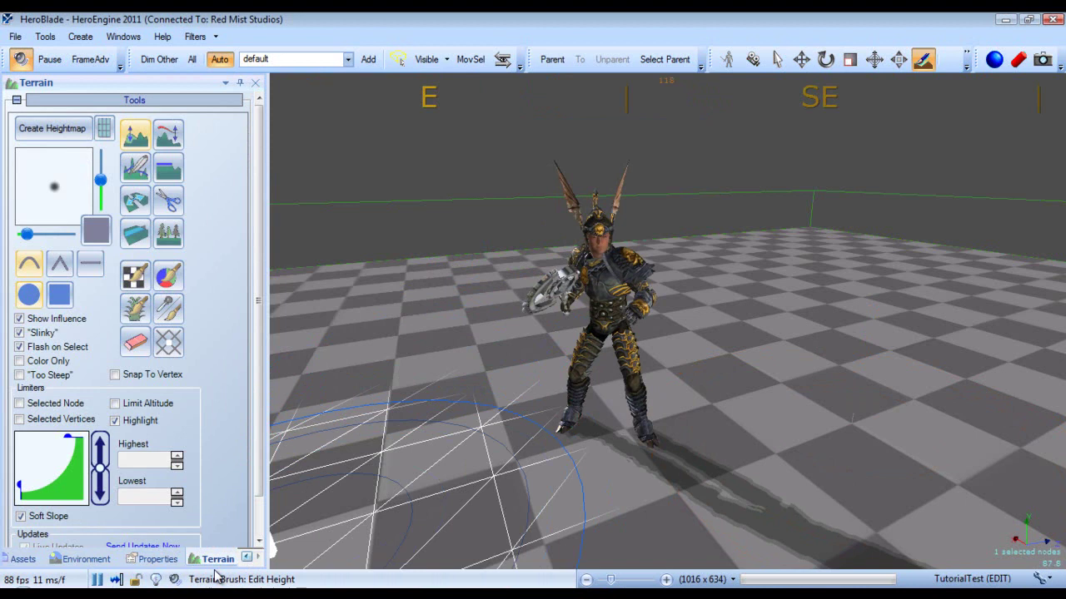
pyautogui.click(152, 559)
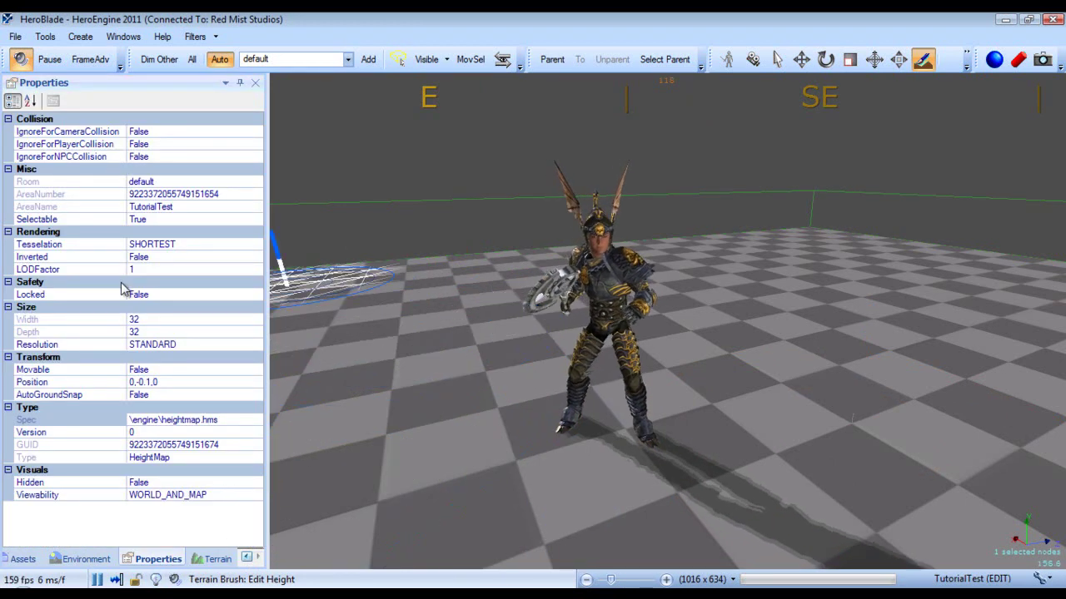
# Show the Assets panel in the left dock and place the heightmap node on the ground left of the character.
pyautogui.click(80, 559)
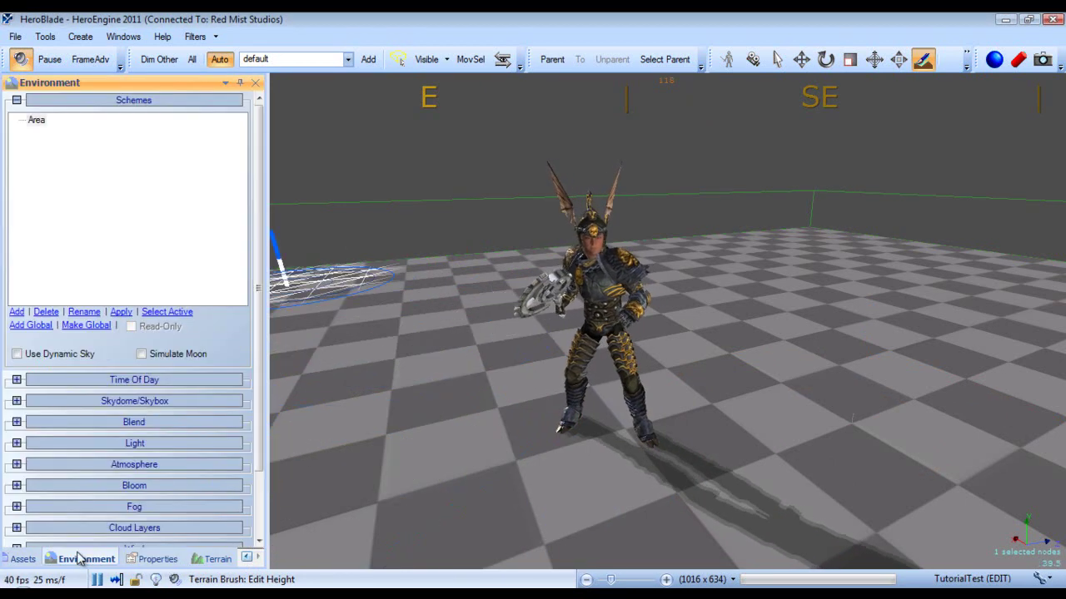
pyautogui.click(22, 559)
pyautogui.click(246, 557)
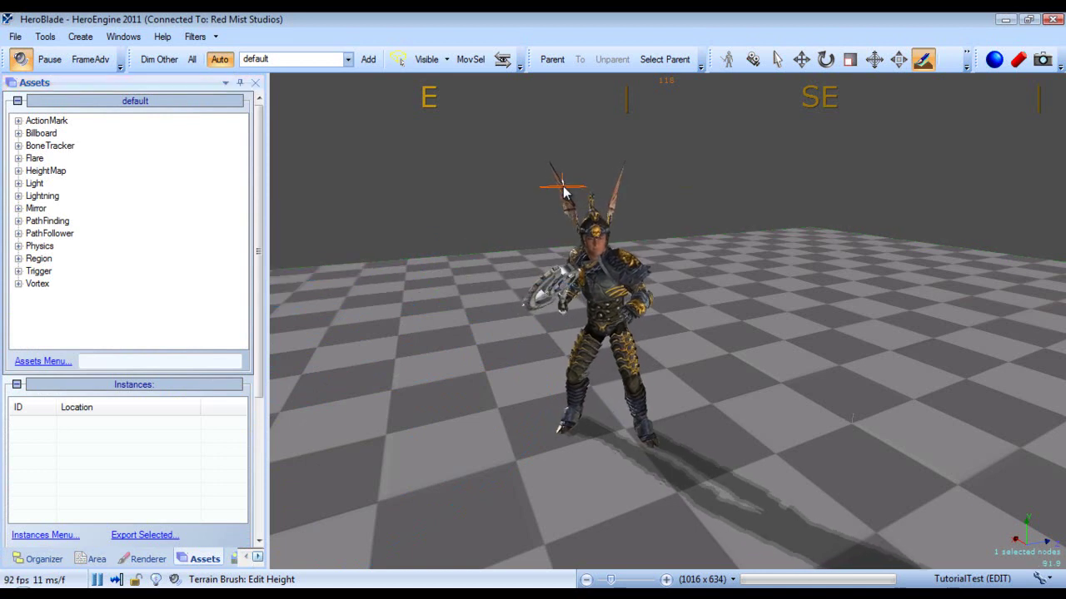
pyautogui.moveTo(716, 267); pyautogui.dragTo(662, 267, button='right')
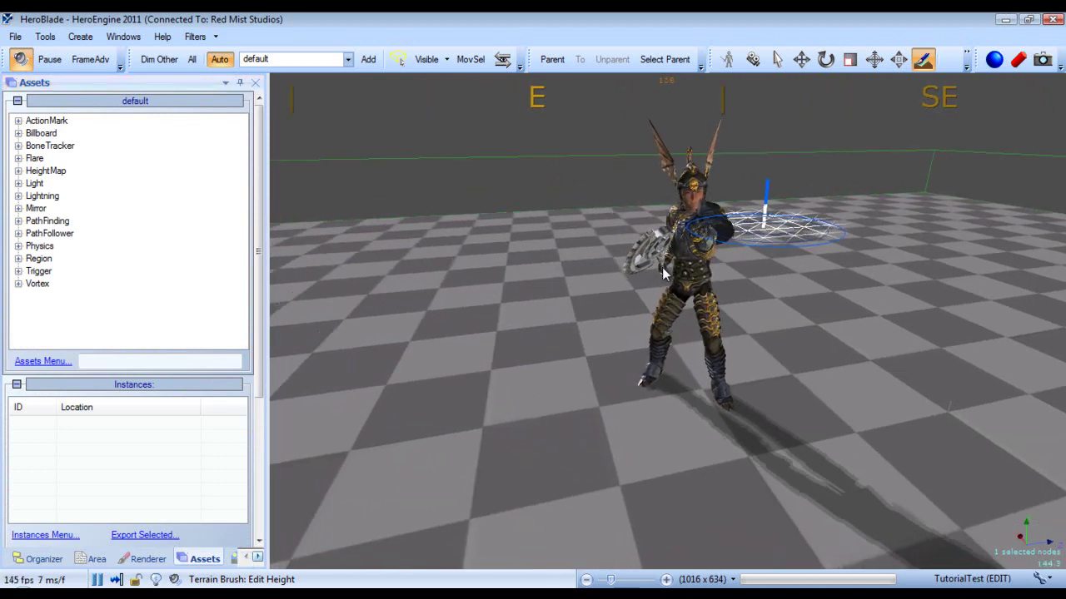
pyautogui.moveTo(482, 312)
pyautogui.mouseDown()
pyautogui.moveTo(475, 297)
pyautogui.moveTo(491, 323)
pyautogui.mouseUp()
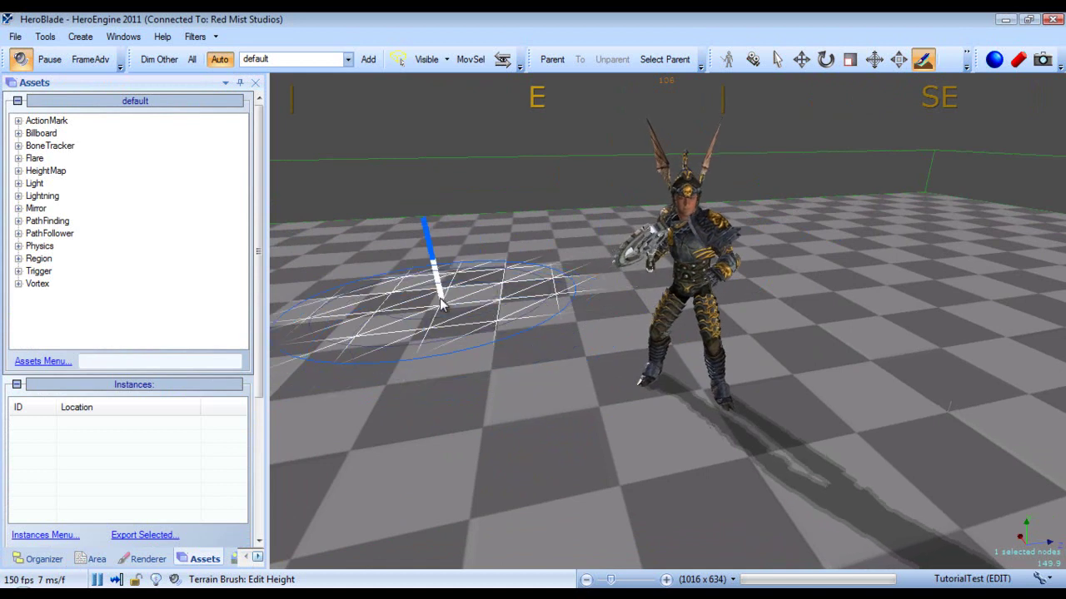